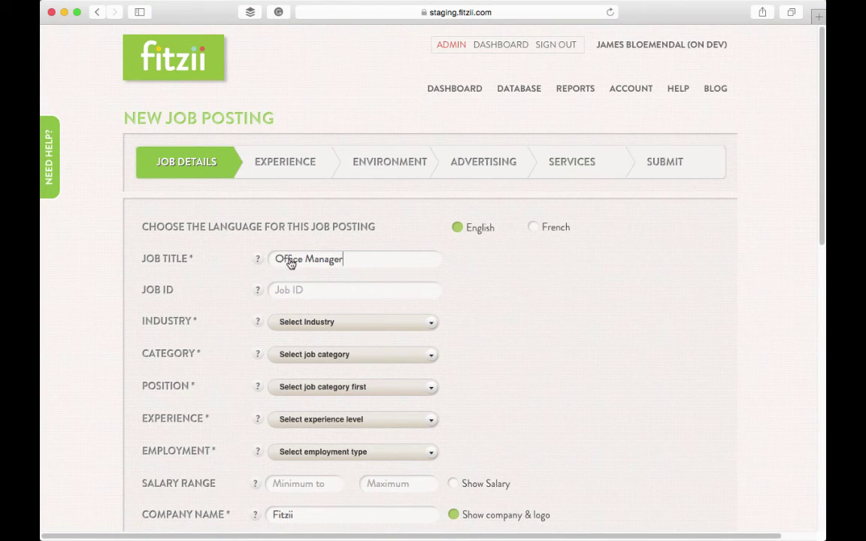
Step: Set industry to Medical Devices and Supplies, category Administration, position Office Management
{"action": "left_click", "coordinate": [284, 322]}
{"action": "scroll", "coordinate": [376, 383], "scroll_direction": "down", "scroll_amount": 10}
{"action": "left_click", "coordinate": [361, 426]}
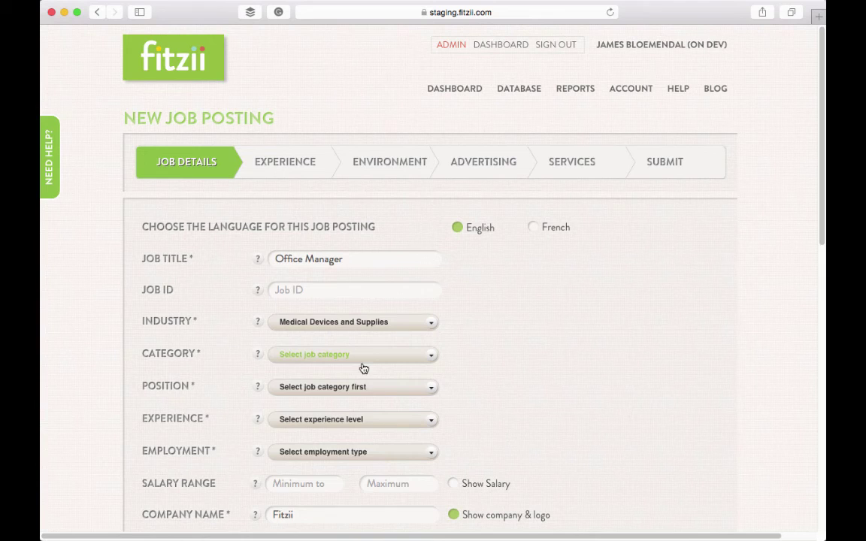
{"action": "left_click", "coordinate": [367, 355]}
{"action": "left_click", "coordinate": [372, 378]}
{"action": "left_click", "coordinate": [379, 386]}
Step: Set experience level to Experienced (Non-Manager) and employment type to Full-time
{"action": "left_click", "coordinate": [379, 460]}
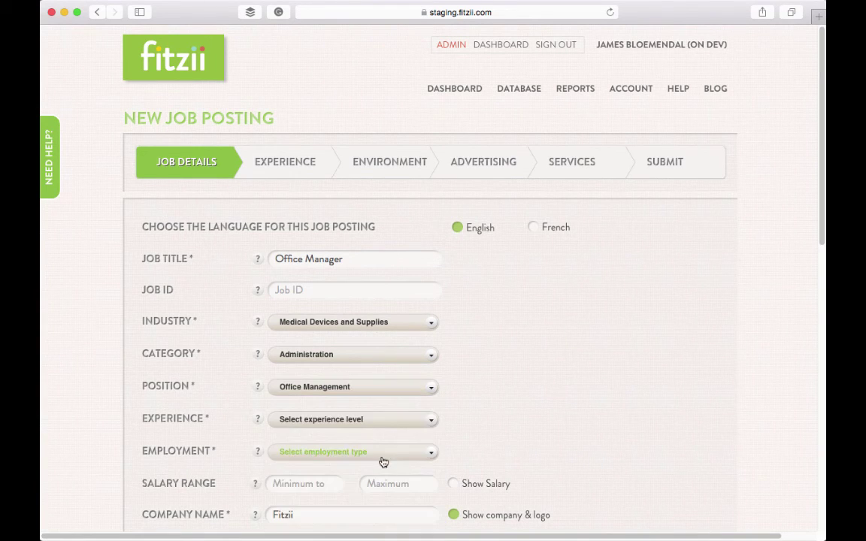
{"action": "left_click", "coordinate": [380, 419]}
{"action": "left_click", "coordinate": [381, 493]}
{"action": "left_click", "coordinate": [368, 451]}
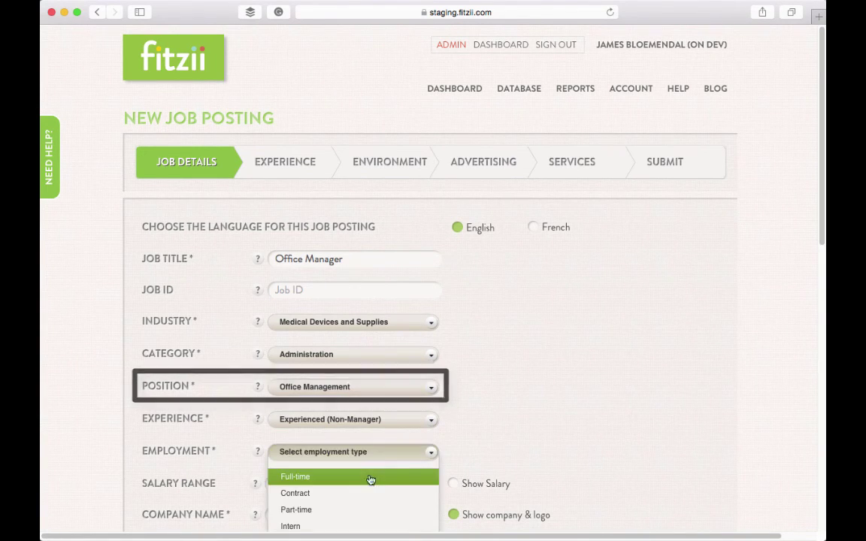
{"action": "left_click", "coordinate": [367, 474]}
{"action": "scroll", "coordinate": [315, 253], "scroll_direction": "down", "scroll_amount": 5}
Step: Enter company Acme Medical Supplies, located in Toronto, Ontario - ON, Canada, postal code M
{"action": "double_click", "coordinate": [314, 231]}
{"action": "type", "text": "Acme Medical Supplies"}
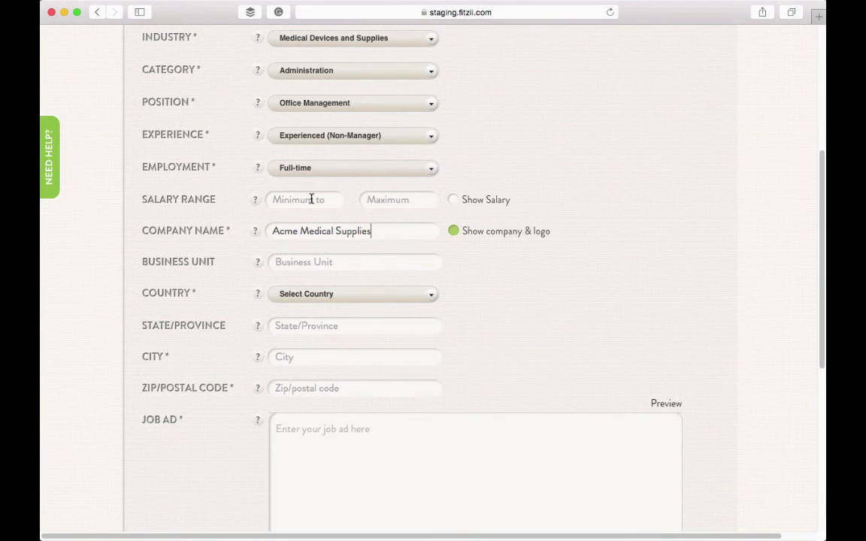
{"action": "left_click", "coordinate": [352, 298]}
{"action": "left_click", "coordinate": [371, 336]}
{"action": "left_click", "coordinate": [365, 330]}
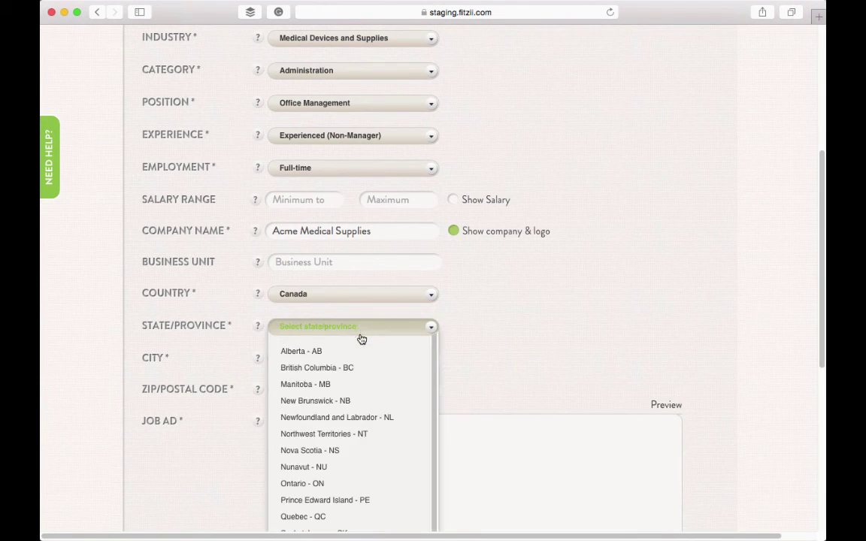
{"action": "left_click", "coordinate": [353, 485]}
{"action": "left_click", "coordinate": [326, 358]}
{"action": "type", "text": "Toronto"}
{"action": "key", "text": "Tab"}
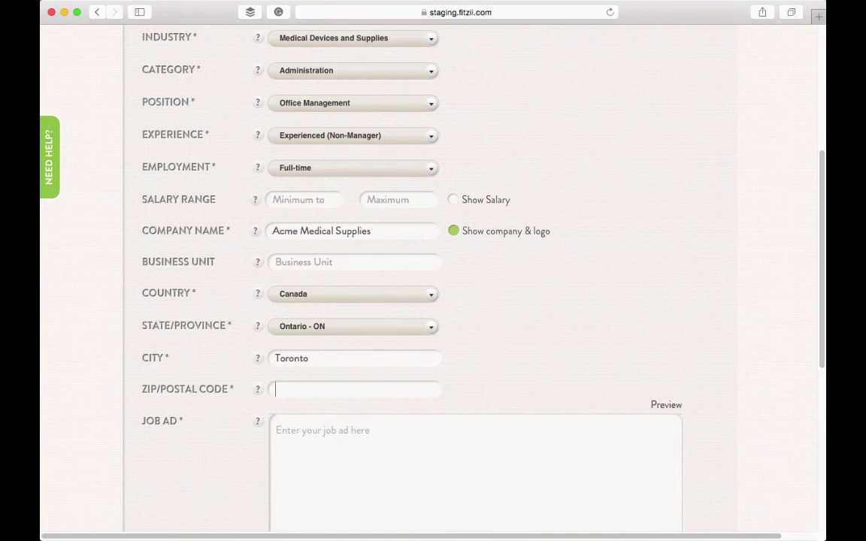
{"action": "type", "text": "M9N2R0"}
{"action": "key", "text": "Tab"}
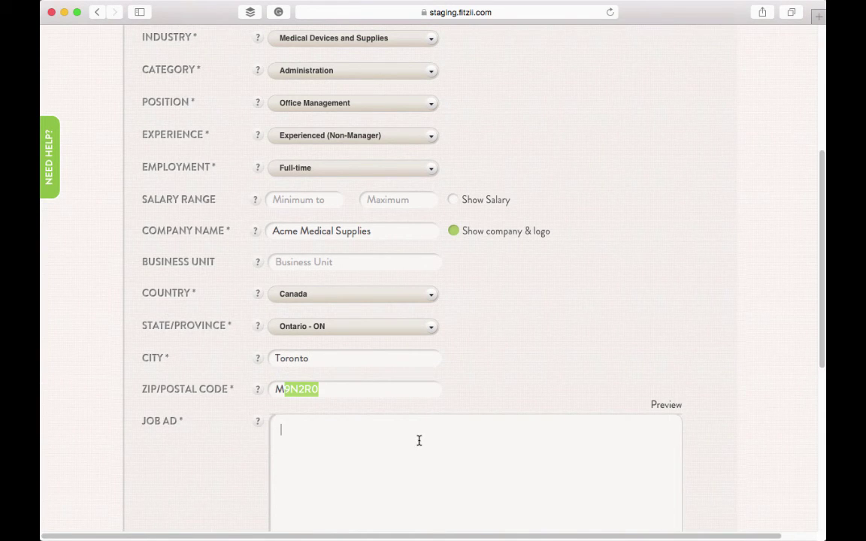
Step: Paste the job ad, upload Company Logo.png as the logo, and continue to Experience
{"action": "key", "text": "super+v"}
{"action": "scroll", "coordinate": [411, 447], "scroll_direction": "down", "scroll_amount": 10}
{"action": "left_click", "coordinate": [402, 300]}
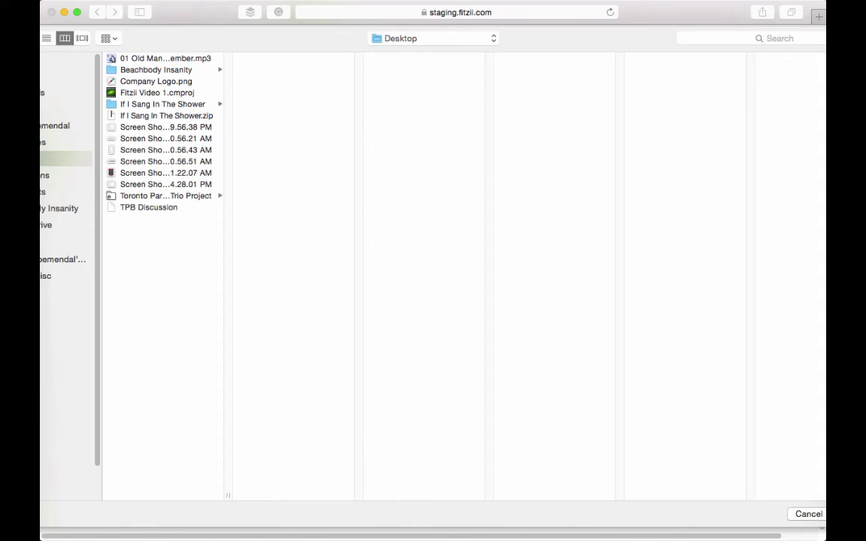
{"action": "double_click", "coordinate": [256, 79]}
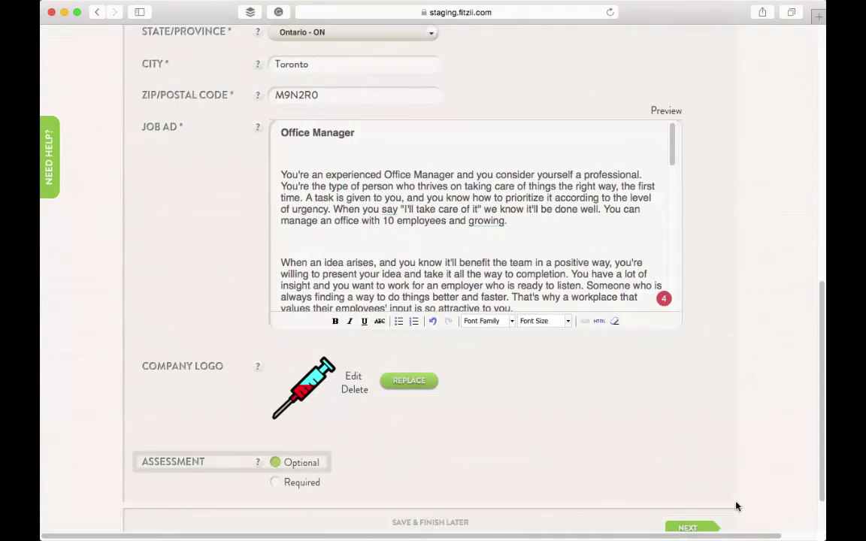
{"action": "left_click", "coordinate": [699, 529]}
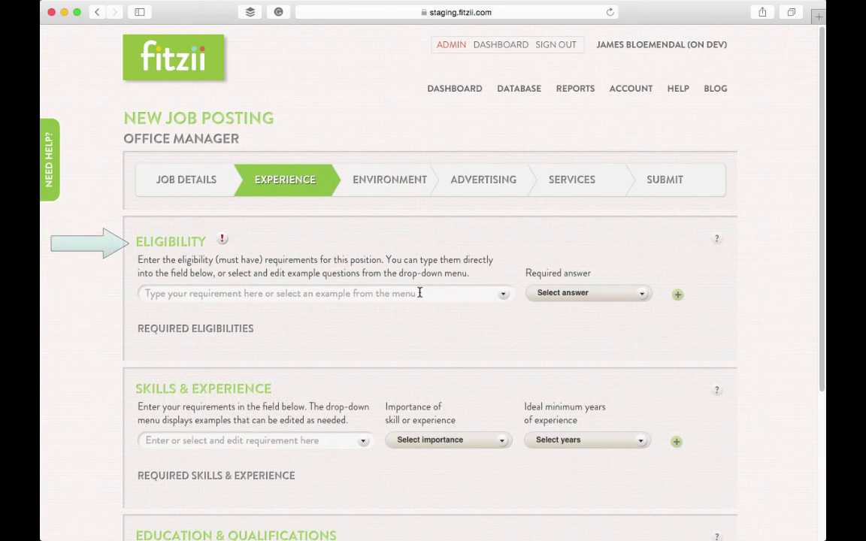
Step: Add the Canada work-entitlement question as a Yes-required eligibility requirement
{"action": "scroll", "coordinate": [420, 295], "scroll_direction": "down", "scroll_amount": 5}
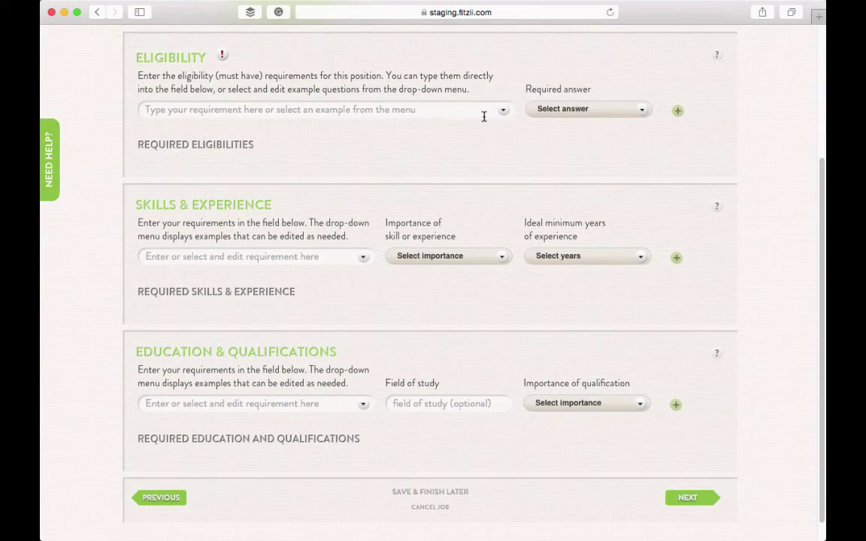
{"action": "left_click", "coordinate": [501, 112]}
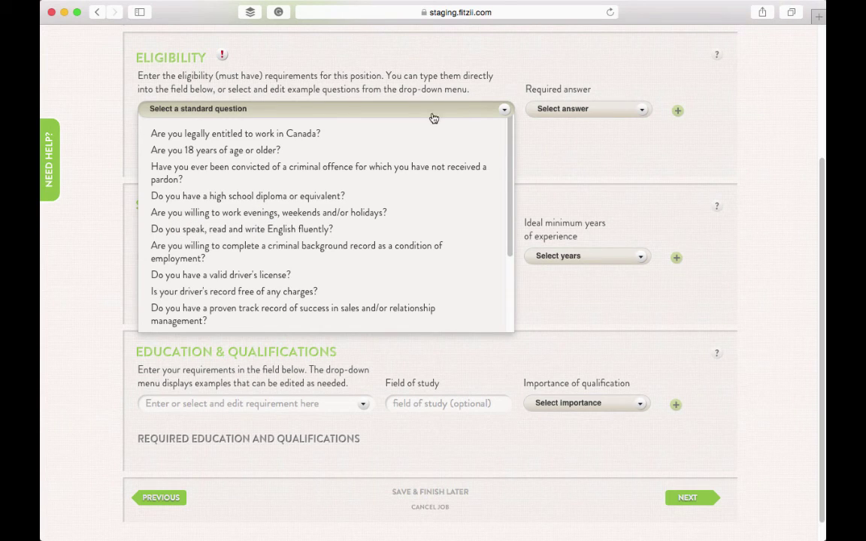
{"action": "left_click", "coordinate": [398, 142]}
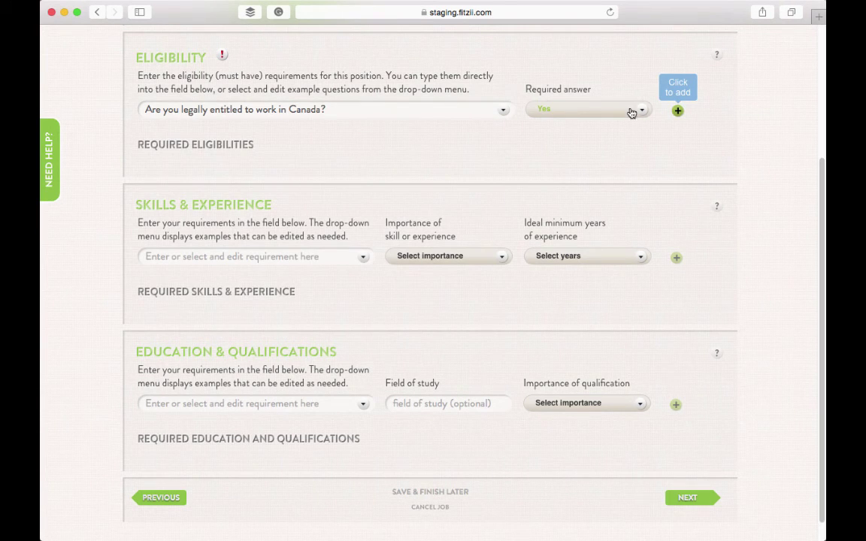
{"action": "left_click", "coordinate": [677, 111]}
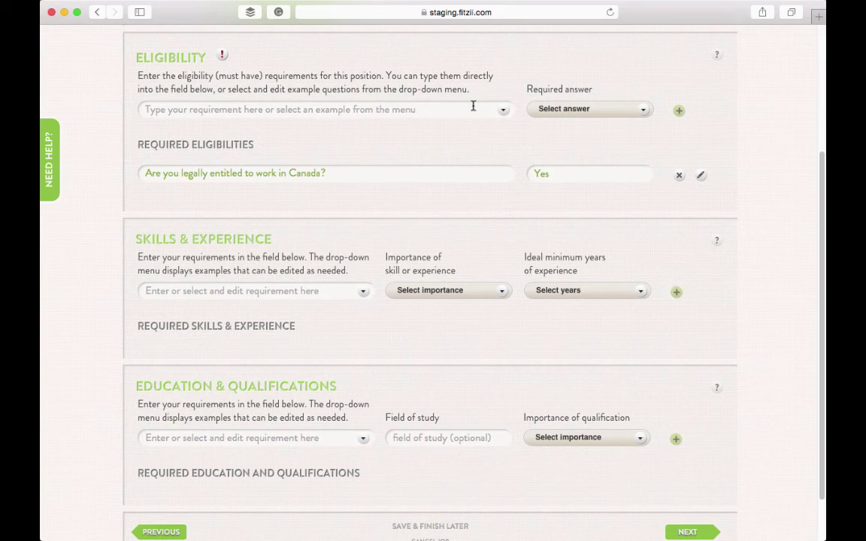
Step: Add the criminal background record question as a Yes-required eligibility requirement
{"action": "left_click", "coordinate": [502, 112]}
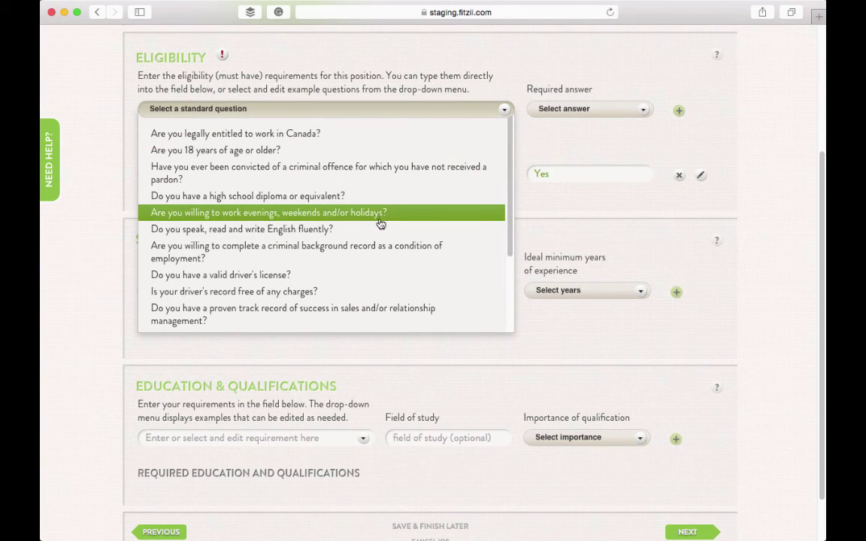
{"action": "left_click", "coordinate": [378, 249]}
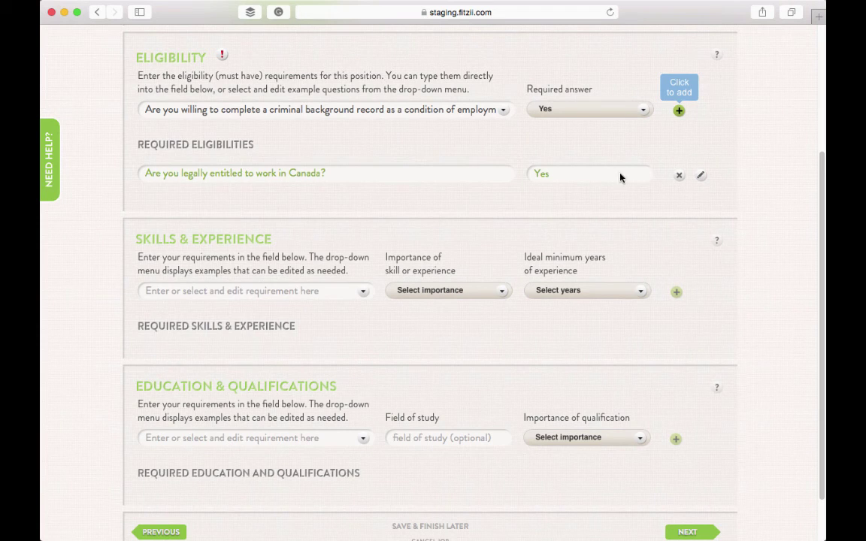
{"action": "left_click", "coordinate": [678, 112]}
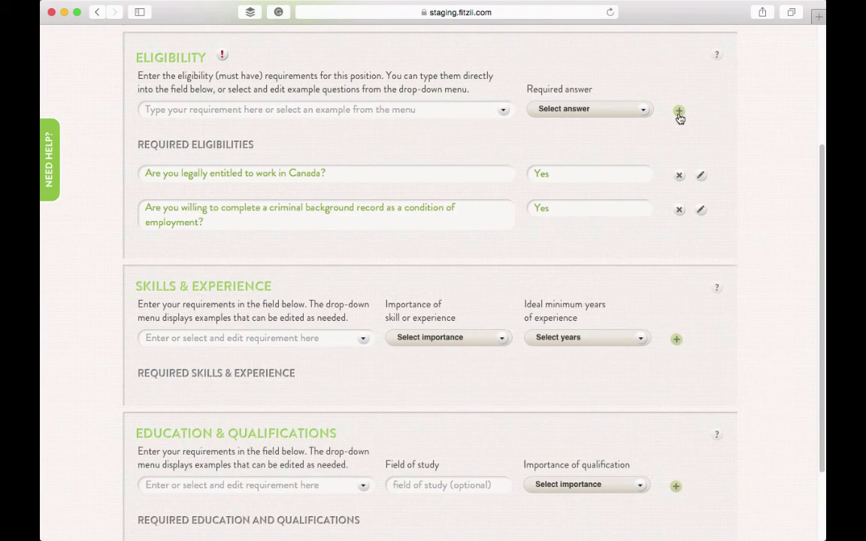
Step: Add 'Experience as an office manager' skill, Very Important, 2-5 years minimum
{"action": "left_click", "coordinate": [360, 339]}
{"action": "left_click", "coordinate": [328, 362]}
{"action": "left_click", "coordinate": [449, 337]}
{"action": "left_click", "coordinate": [429, 361]}
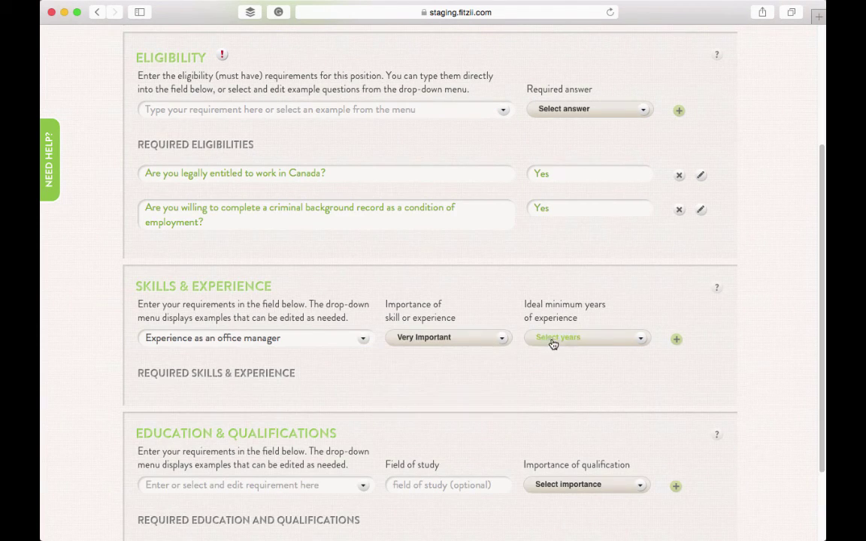
{"action": "left_click", "coordinate": [554, 339]}
{"action": "left_click", "coordinate": [555, 396]}
{"action": "left_click", "coordinate": [677, 339]}
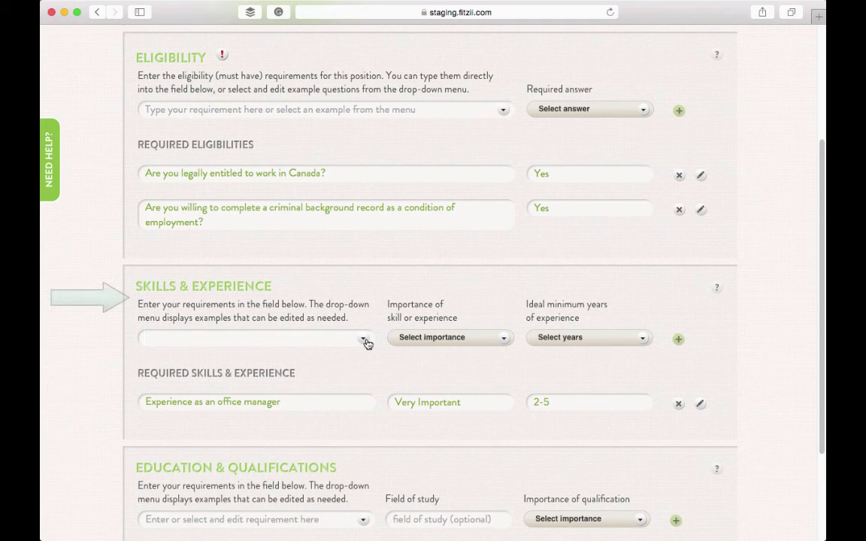
Step: Add the scheduling and organizing meetings skill, Very Important, 2-5 years minimum
{"action": "left_click", "coordinate": [360, 337]}
{"action": "left_click", "coordinate": [333, 474]}
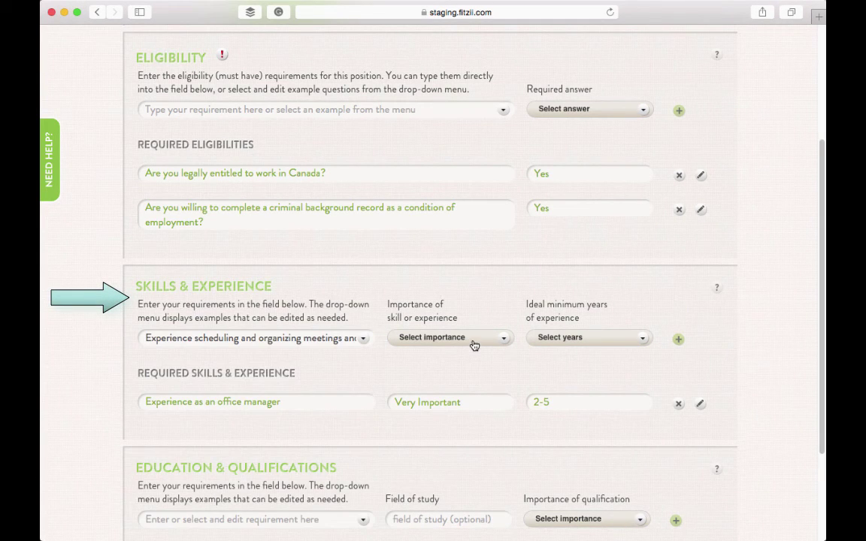
{"action": "left_click", "coordinate": [432, 337]}
{"action": "left_click", "coordinate": [470, 363]}
{"action": "left_click", "coordinate": [583, 337]}
{"action": "left_click", "coordinate": [578, 394]}
{"action": "left_click", "coordinate": [678, 339]}
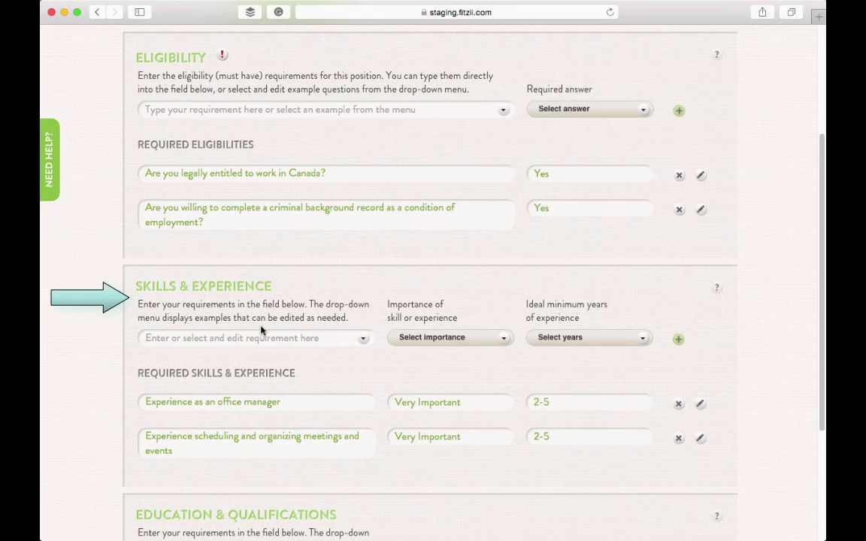
Step: Add custom skill 'Experience in the medical supplies field an asset', Important, 1-2 years
{"action": "left_click", "coordinate": [251, 337]}
{"action": "type", "text": "Experience "}
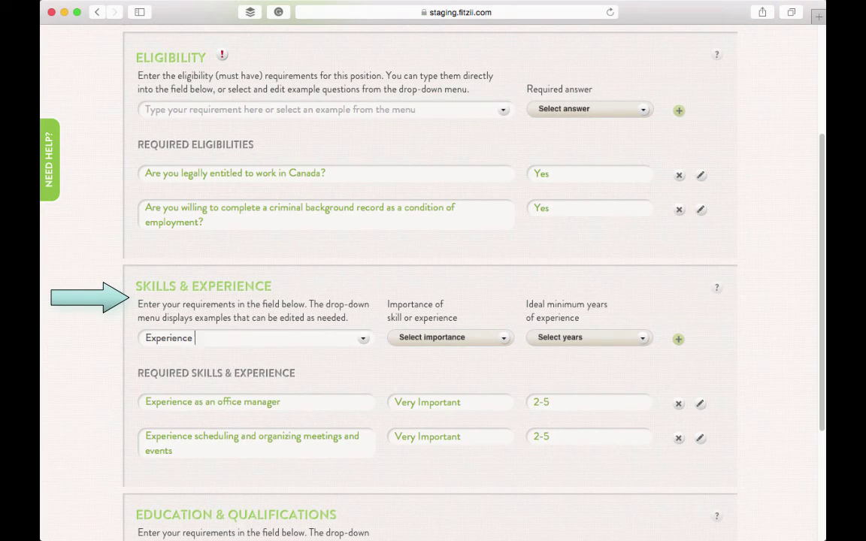
{"action": "type", "text": "in the medical supplies "}
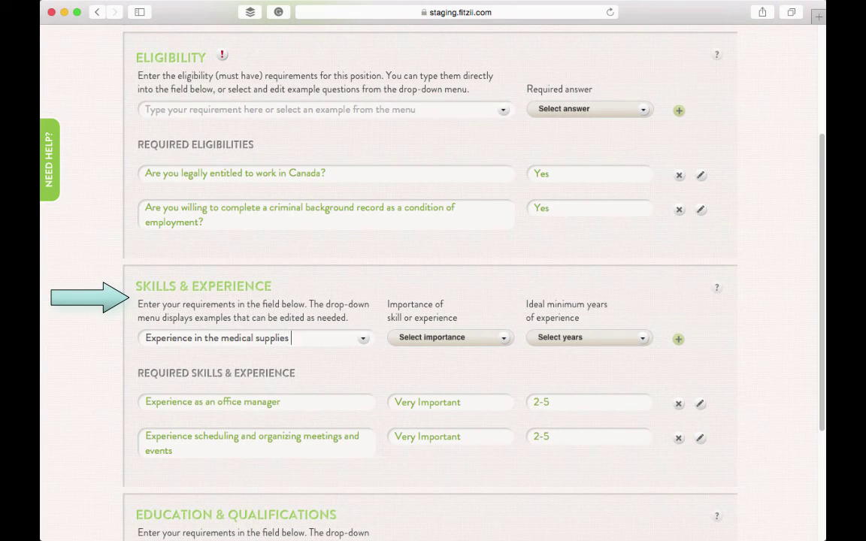
{"action": "type", "text": "field an as"}
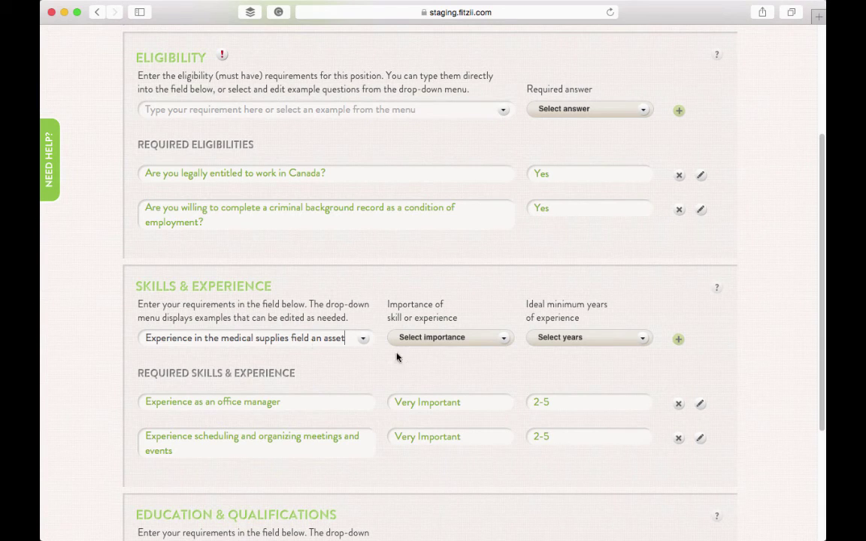
{"action": "type", "text": "set"}
{"action": "left_click", "coordinate": [436, 337]}
{"action": "left_click", "coordinate": [421, 376]}
{"action": "left_click", "coordinate": [629, 337]}
{"action": "left_click", "coordinate": [618, 375]}
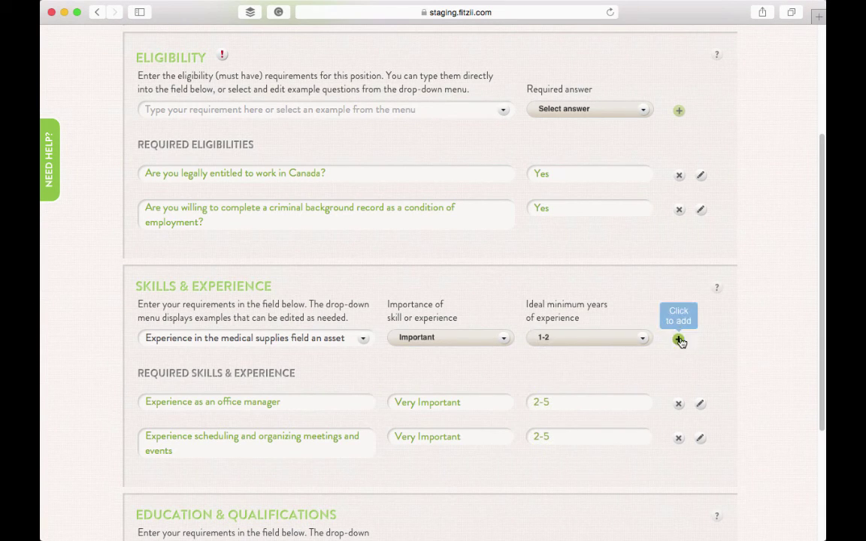
{"action": "left_click", "coordinate": [679, 341]}
Step: Add Post Secondary Education as a Very Important qualification
{"action": "scroll", "coordinate": [253, 359], "scroll_direction": "down", "scroll_amount": 5}
{"action": "left_click", "coordinate": [251, 379]}
{"action": "type", "text": "P"}
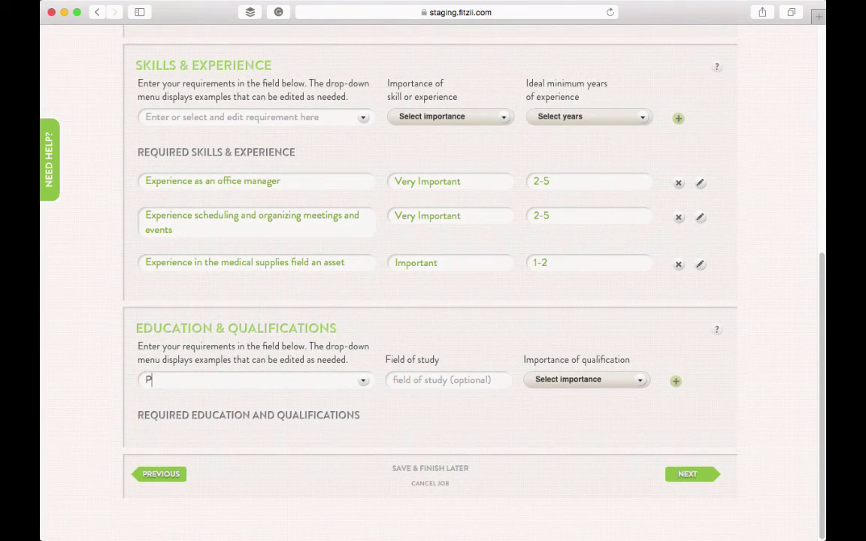
{"action": "type", "text": "ost Secondary"}
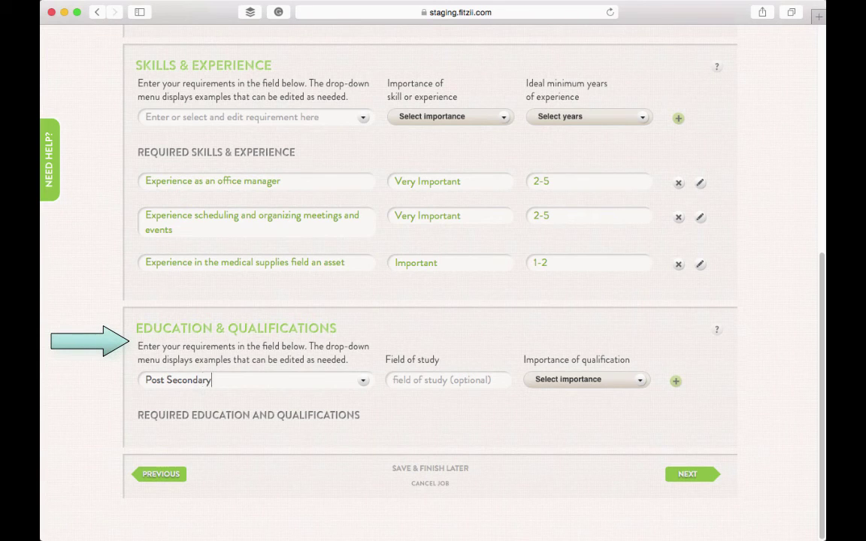
{"action": "type", "text": " Education"}
{"action": "left_click", "coordinate": [612, 382]}
{"action": "left_click", "coordinate": [613, 404]}
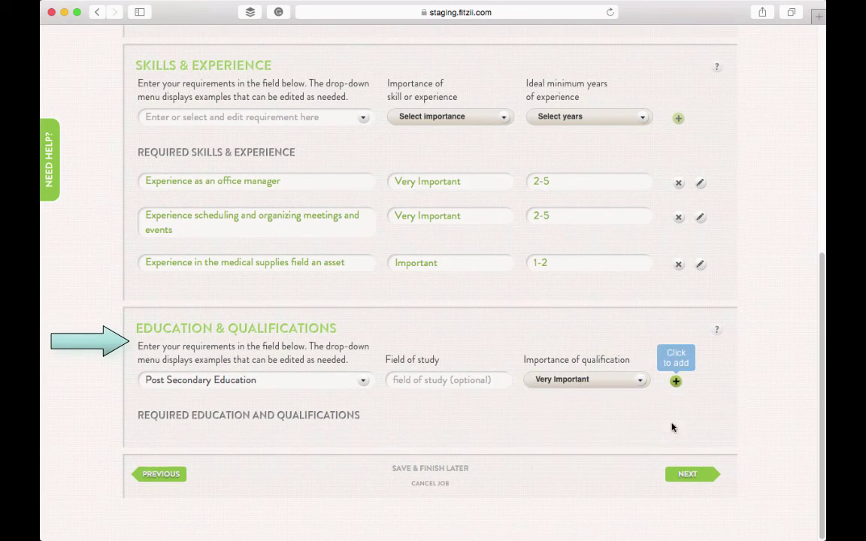
{"action": "left_click", "coordinate": [676, 381]}
Step: Set sliders: Demands toward Varied, Culture toward Formal, Management toward Hierarchy, Hours near Regular, Compensation fully Fixed
{"action": "left_click", "coordinate": [682, 509]}
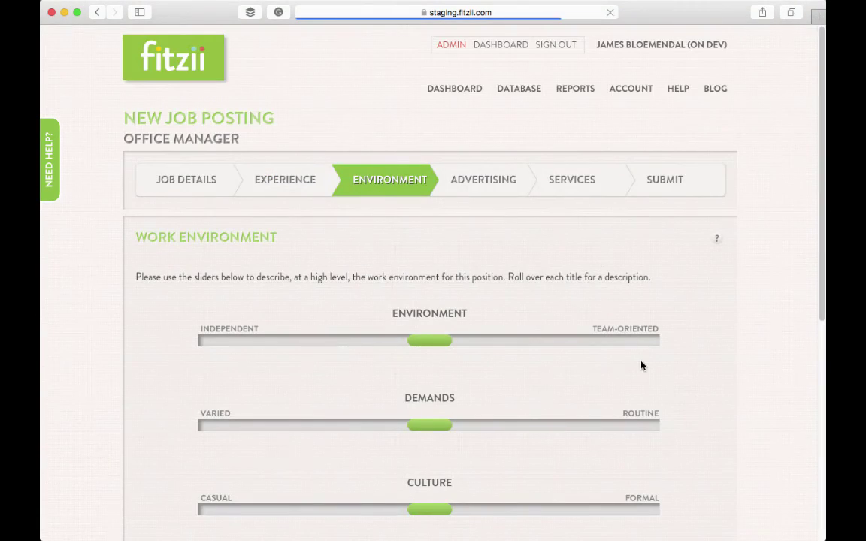
{"action": "scroll", "coordinate": [484, 323], "scroll_direction": "down", "scroll_amount": 3}
{"action": "scroll", "coordinate": [484, 323], "scroll_direction": "down", "scroll_amount": 3}
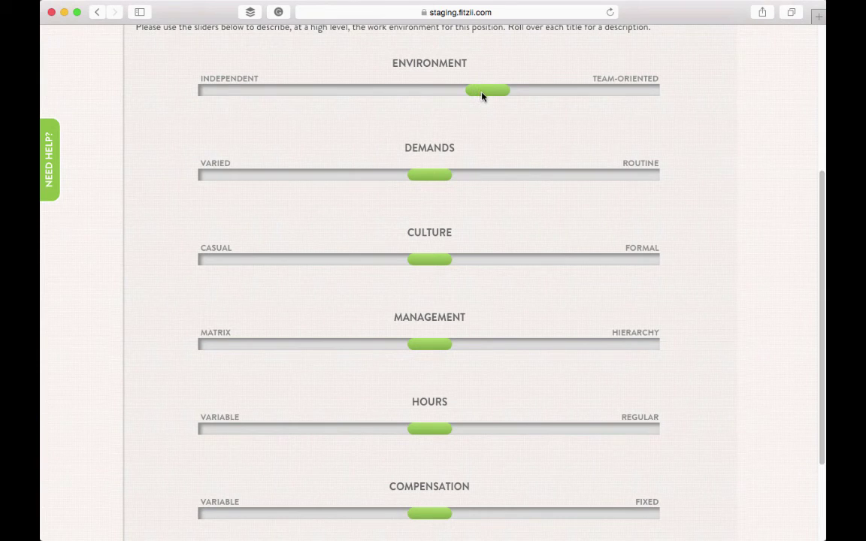
{"action": "left_click_drag", "start_coordinate": [420, 180], "coordinate": [335, 189]}
{"action": "left_click_drag", "start_coordinate": [432, 263], "coordinate": [511, 264]}
{"action": "left_click_drag", "start_coordinate": [415, 346], "coordinate": [502, 345]}
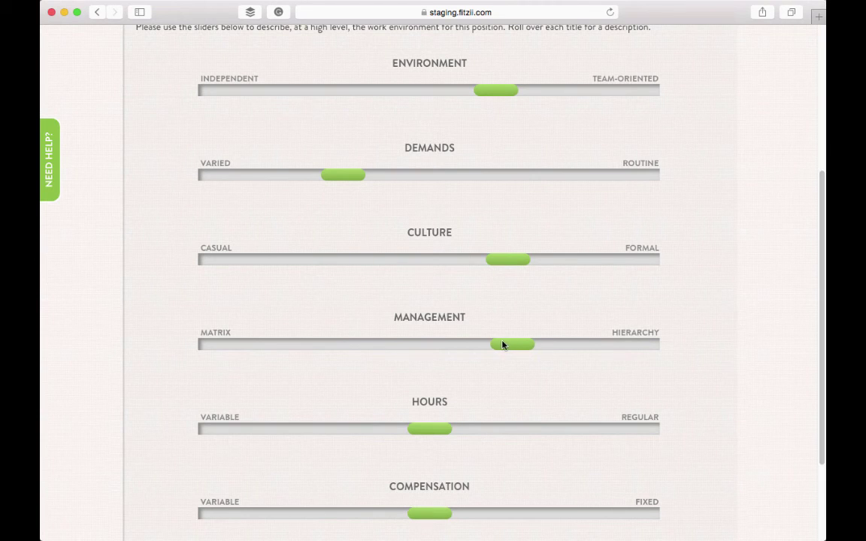
{"action": "left_click_drag", "start_coordinate": [420, 437], "coordinate": [588, 437]}
{"action": "left_click_drag", "start_coordinate": [438, 519], "coordinate": [644, 516]}
{"action": "scroll", "coordinate": [726, 462], "scroll_direction": "down", "scroll_amount": 3}
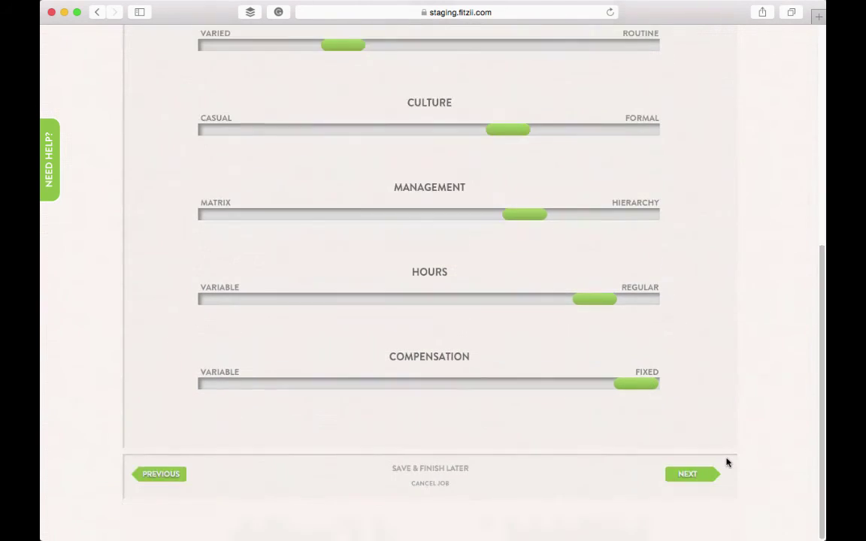
Step: Put Workopolis, Monster and LinkedIn advertising in the cart for $1080, then proceed to Services
{"action": "left_click", "coordinate": [698, 480]}
{"action": "scroll", "coordinate": [594, 396], "scroll_direction": "down", "scroll_amount": 4}
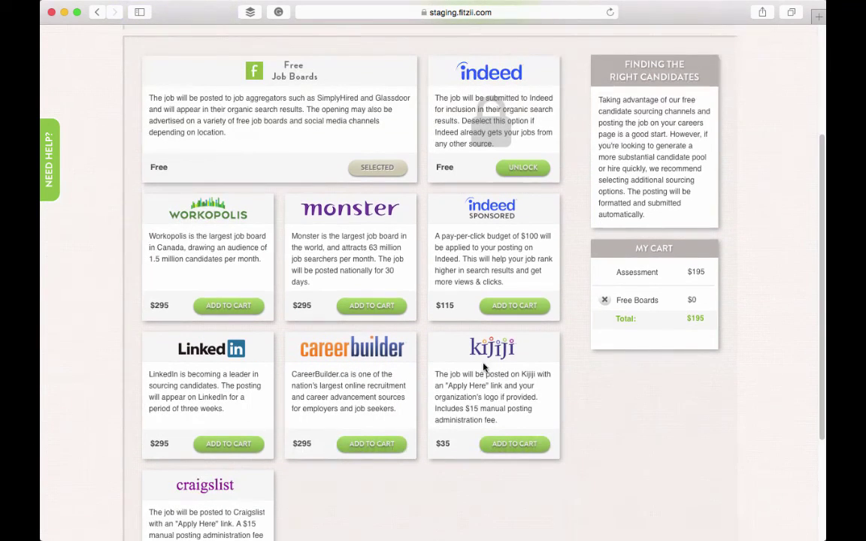
{"action": "left_click", "coordinate": [225, 308]}
{"action": "left_click", "coordinate": [375, 307]}
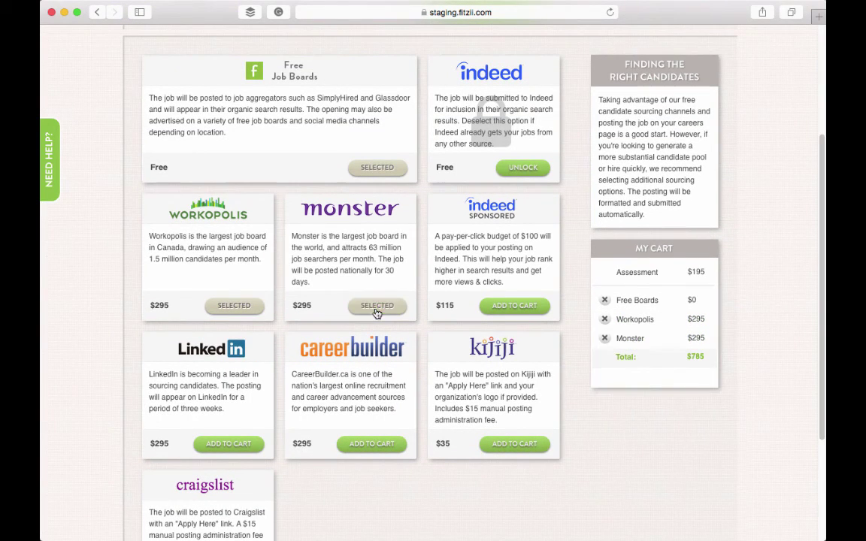
{"action": "left_click", "coordinate": [236, 443]}
{"action": "scroll", "coordinate": [598, 379], "scroll_direction": "down", "scroll_amount": 4}
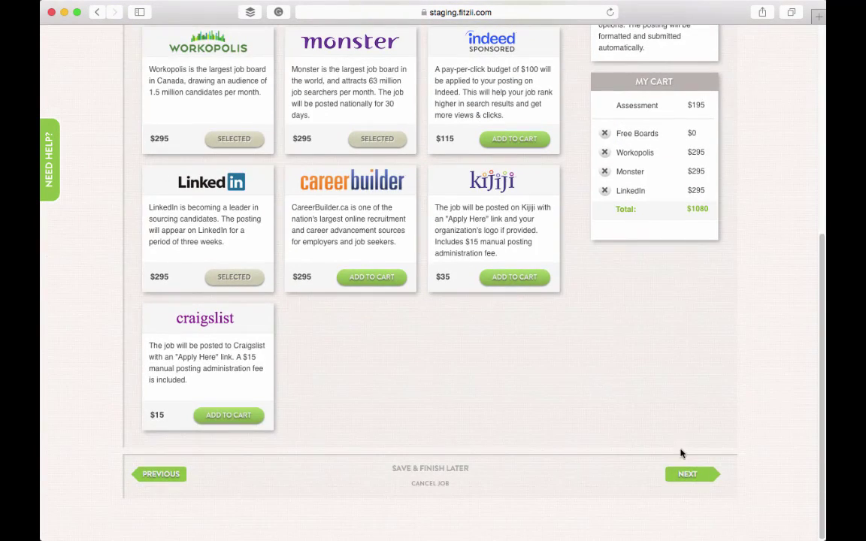
{"action": "left_click", "coordinate": [688, 472]}
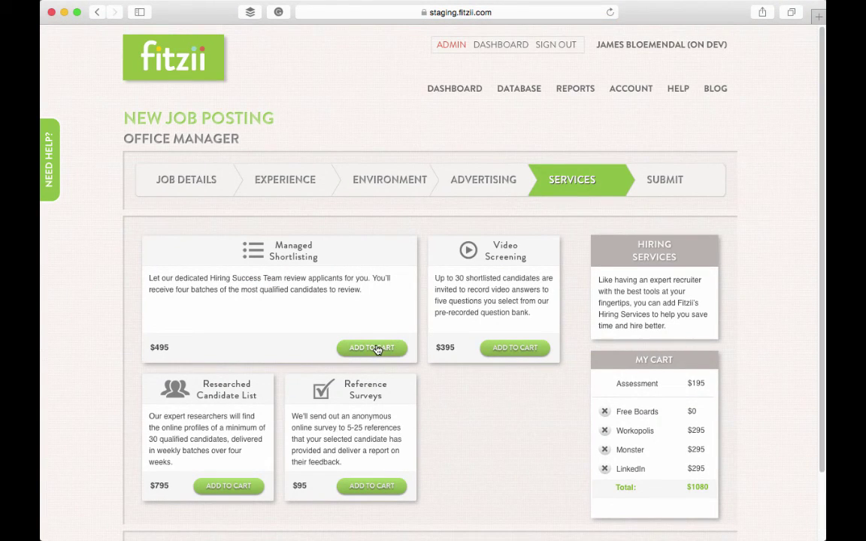
Step: Add Managed Shortlisting and Reference Surveys to the cart
{"action": "left_click", "coordinate": [377, 348]}
{"action": "left_click", "coordinate": [375, 486]}
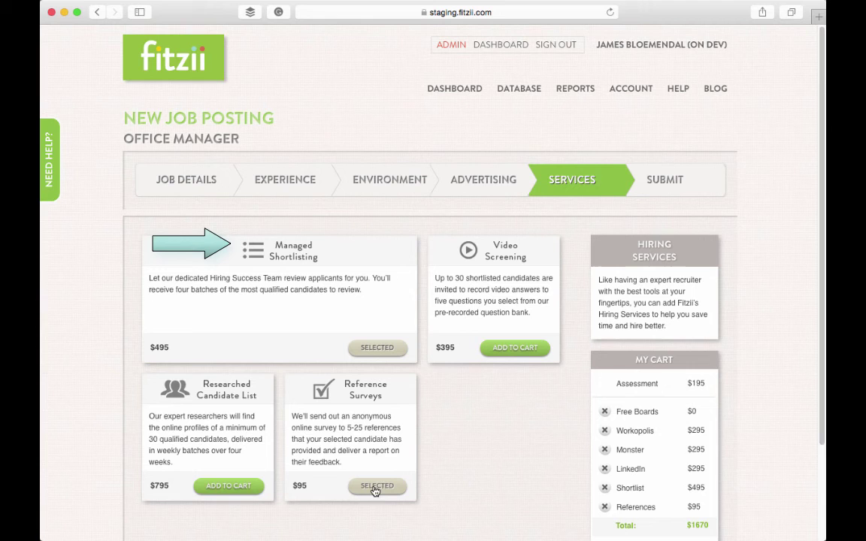
{"action": "scroll", "coordinate": [565, 471], "scroll_direction": "down", "scroll_amount": 3}
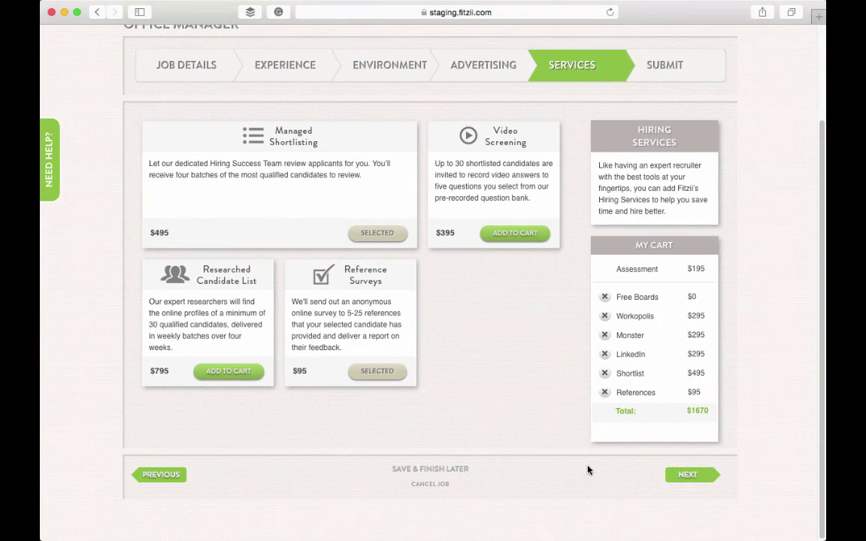
Step: Pay for and submit the Office Manager job posting
{"action": "left_click", "coordinate": [685, 474]}
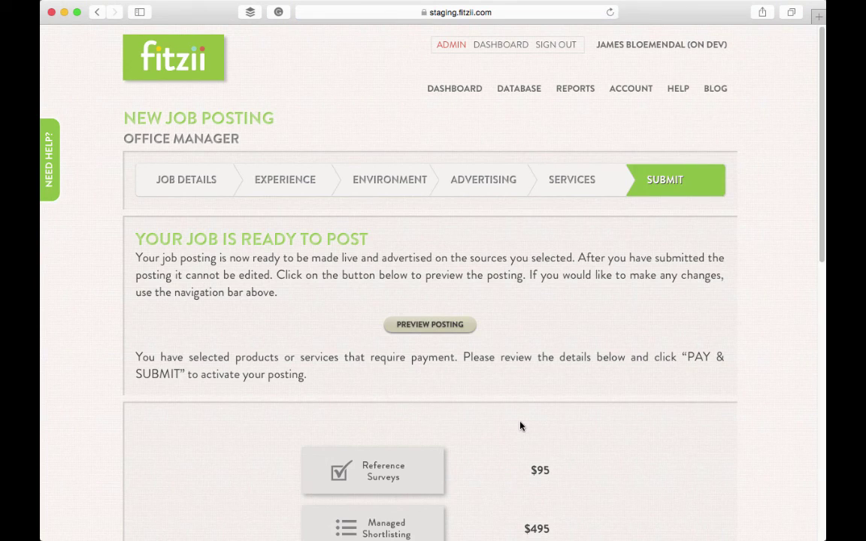
{"action": "scroll", "coordinate": [520, 426], "scroll_direction": "down", "scroll_amount": 10}
{"action": "left_click", "coordinate": [670, 477]}
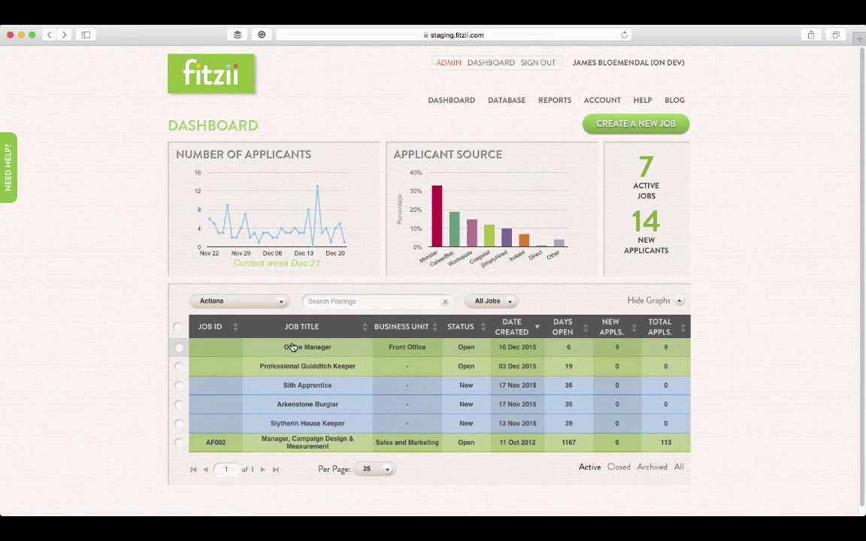
Step: Open the second applicant's profile in the Office Manager job and view her documents
{"action": "left_click", "coordinate": [293, 346]}
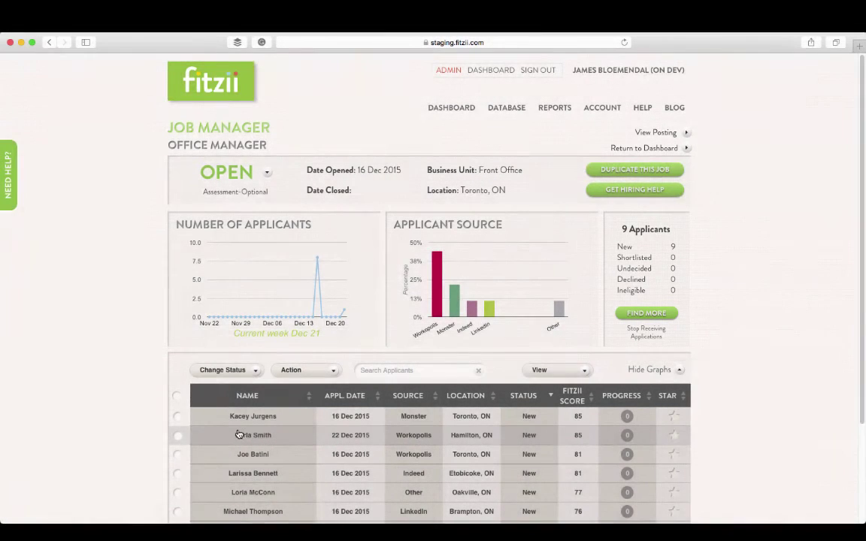
{"action": "left_click", "coordinate": [239, 435]}
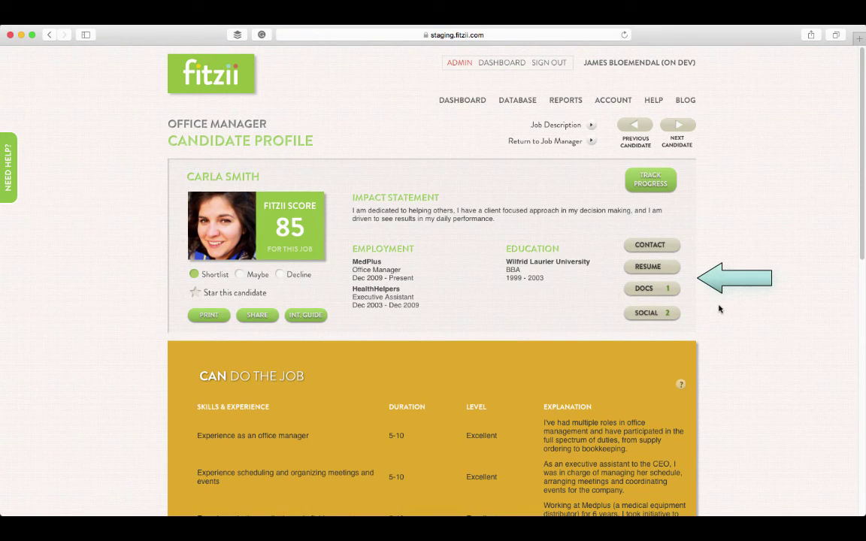
{"action": "left_click", "coordinate": [661, 289]}
{"action": "left_click", "coordinate": [661, 293]}
Step: Review the candidate's contact information and social media links
{"action": "left_click", "coordinate": [664, 246]}
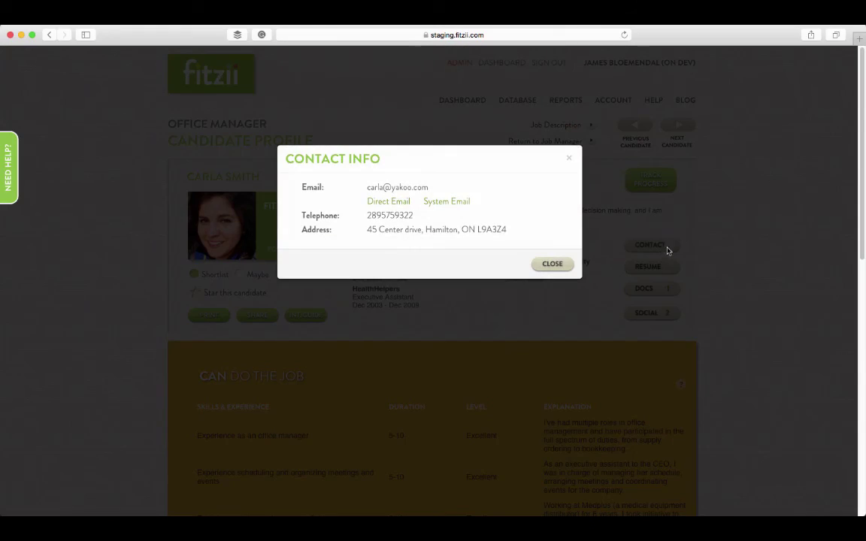
{"action": "left_click", "coordinate": [743, 275]}
{"action": "left_click", "coordinate": [651, 313]}
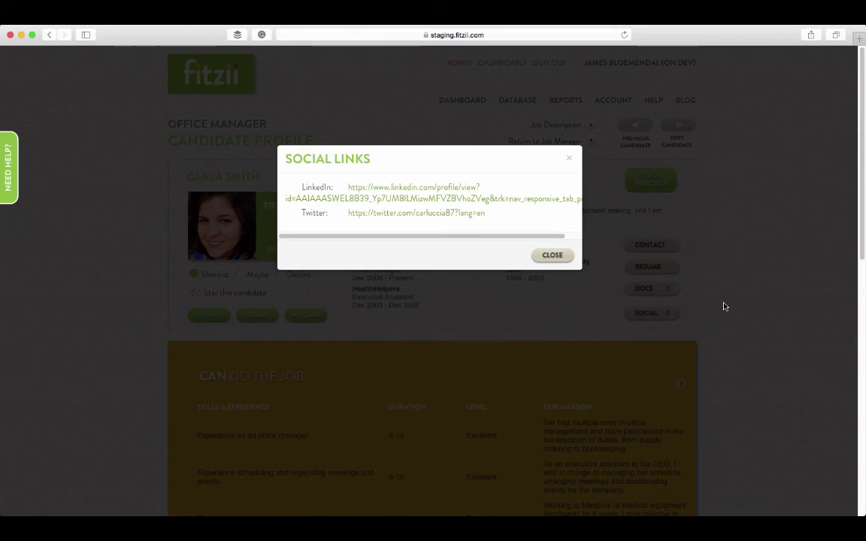
{"action": "left_click", "coordinate": [725, 306]}
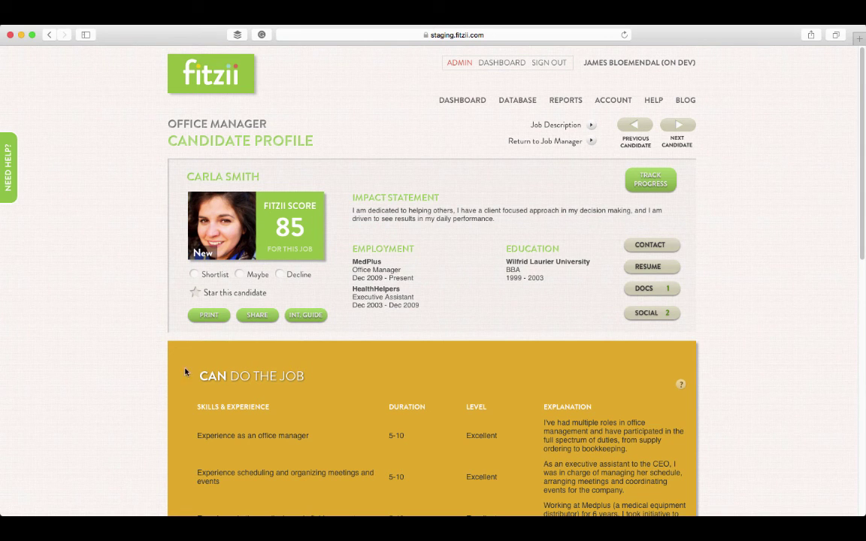
{"action": "scroll", "coordinate": [95, 392], "scroll_direction": "down", "scroll_amount": 3}
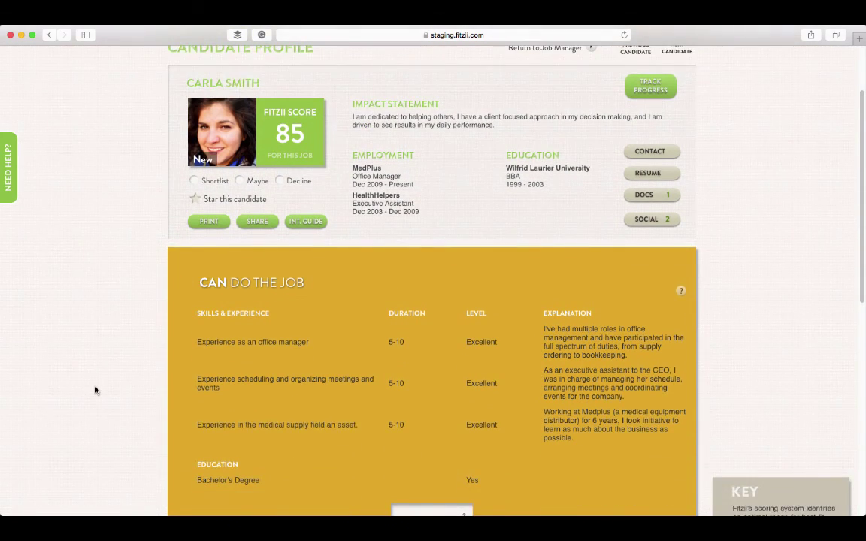
{"action": "scroll", "coordinate": [94, 390], "scroll_direction": "down", "scroll_amount": 2}
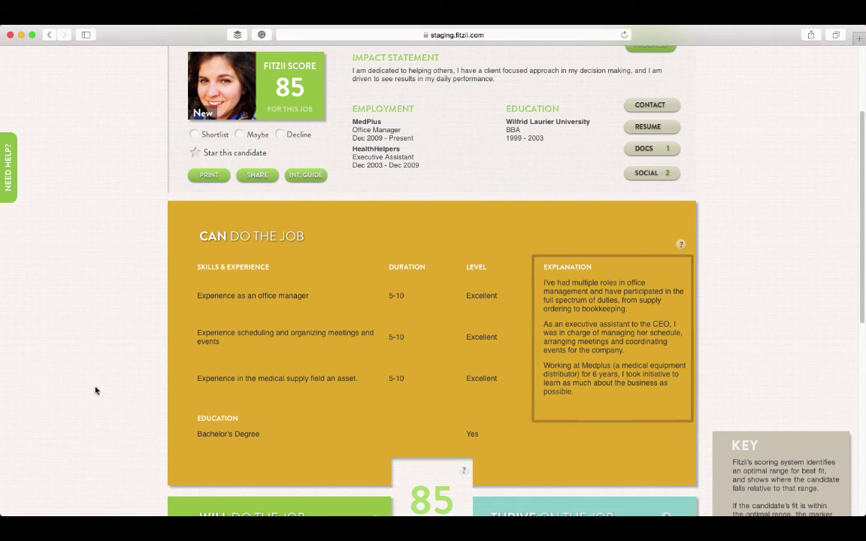
{"action": "scroll", "coordinate": [96, 390], "scroll_direction": "down", "scroll_amount": 5}
{"action": "scroll", "coordinate": [95, 390], "scroll_direction": "down", "scroll_amount": 2}
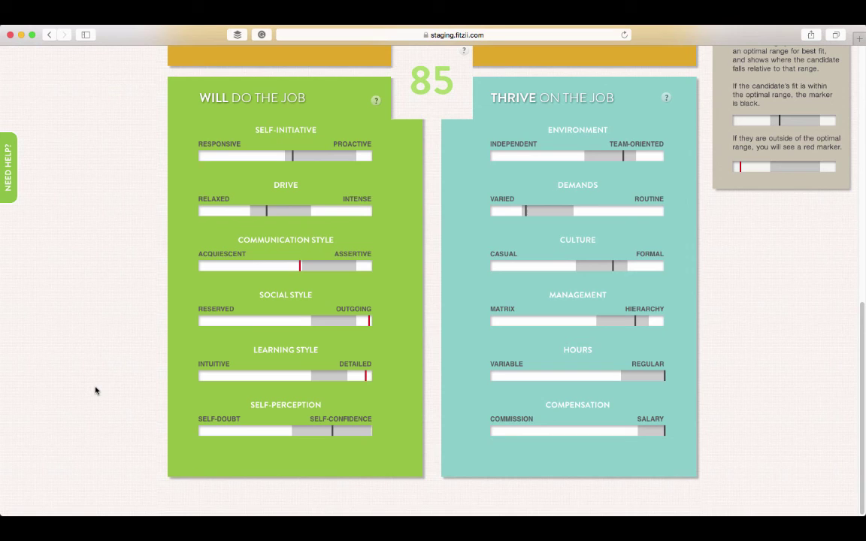
{"action": "scroll", "coordinate": [96, 390], "scroll_direction": "up", "scroll_amount": 1}
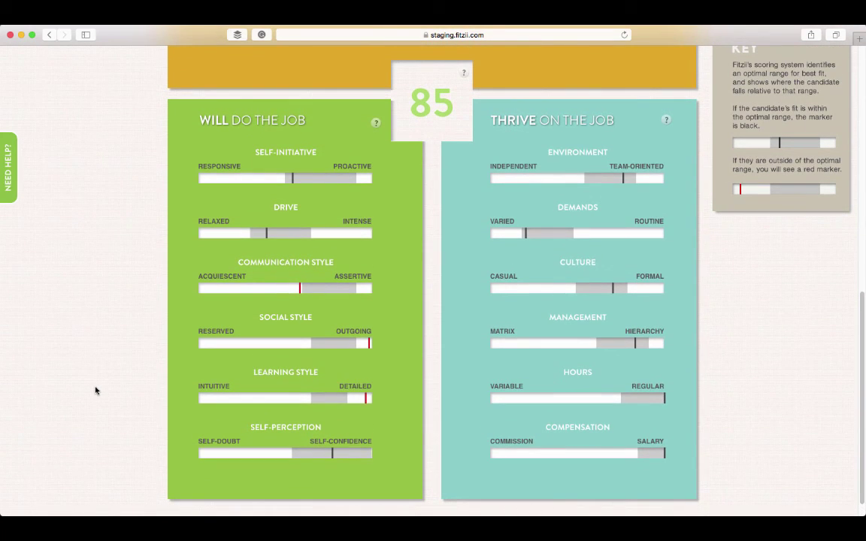
{"action": "scroll", "coordinate": [95, 390], "scroll_direction": "up", "scroll_amount": 5}
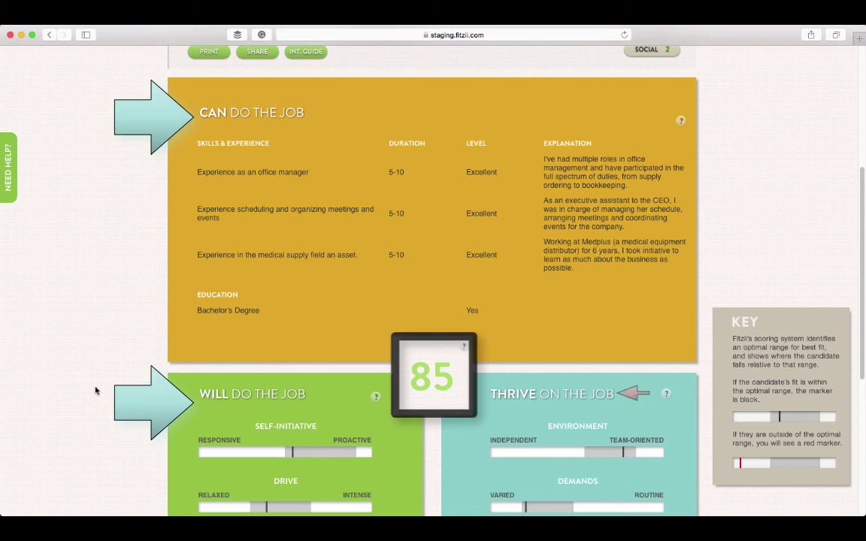
{"action": "scroll", "coordinate": [95, 390], "scroll_direction": "up", "scroll_amount": 3}
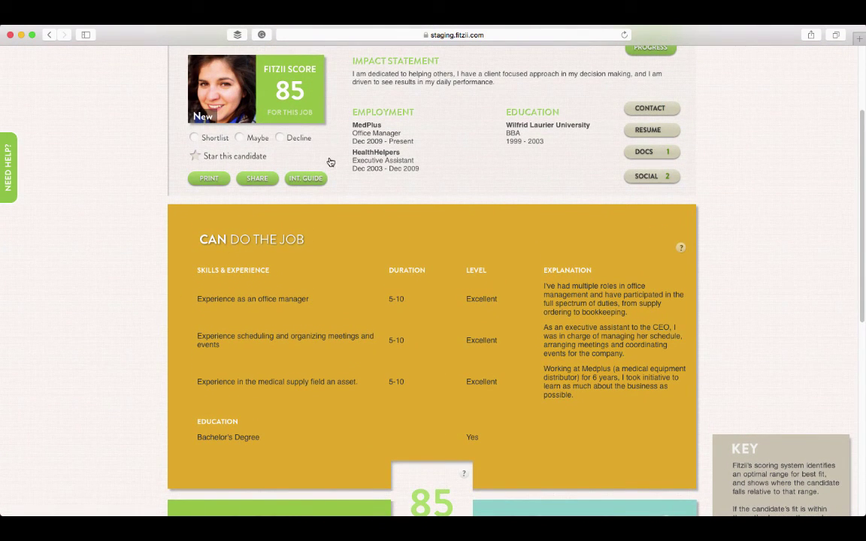
Step: Generate the candidate's interview guide and scroll to its Interview Questions section
{"action": "left_click", "coordinate": [318, 179]}
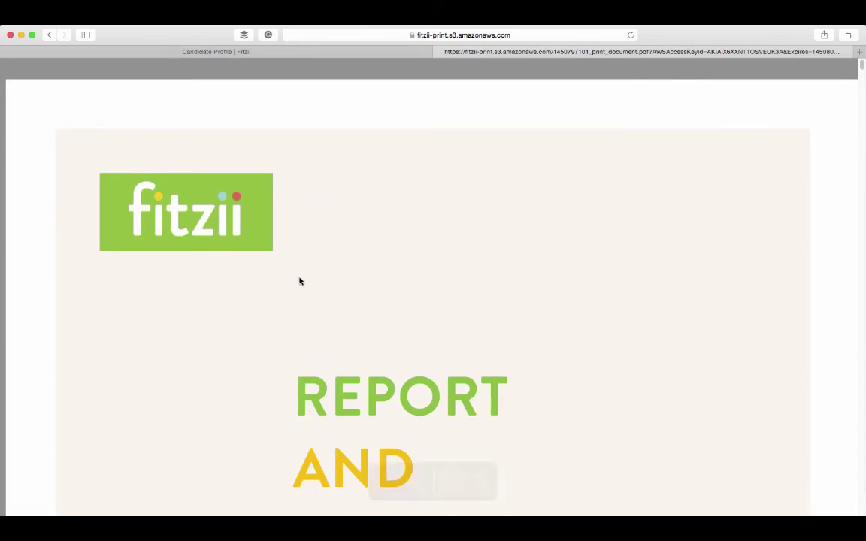
{"action": "scroll", "coordinate": [264, 305], "scroll_direction": "down", "scroll_amount": 10}
{"action": "scroll", "coordinate": [264, 305], "scroll_direction": "down", "scroll_amount": 5}
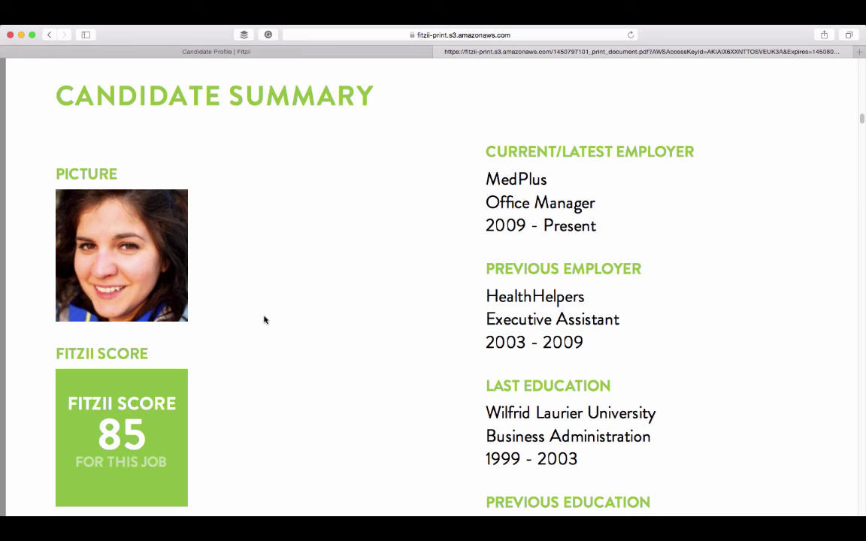
{"action": "scroll", "coordinate": [299, 340], "scroll_direction": "down", "scroll_amount": 10}
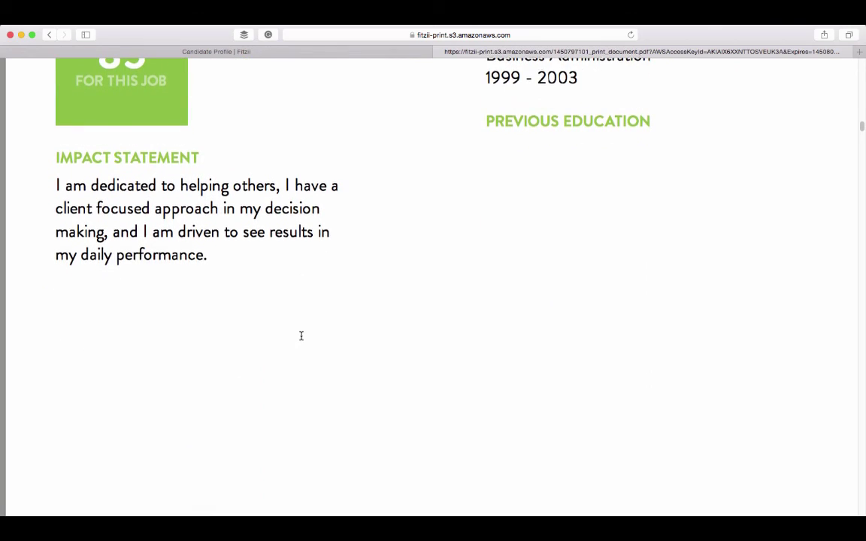
{"action": "scroll", "coordinate": [301, 336], "scroll_direction": "down", "scroll_amount": 15}
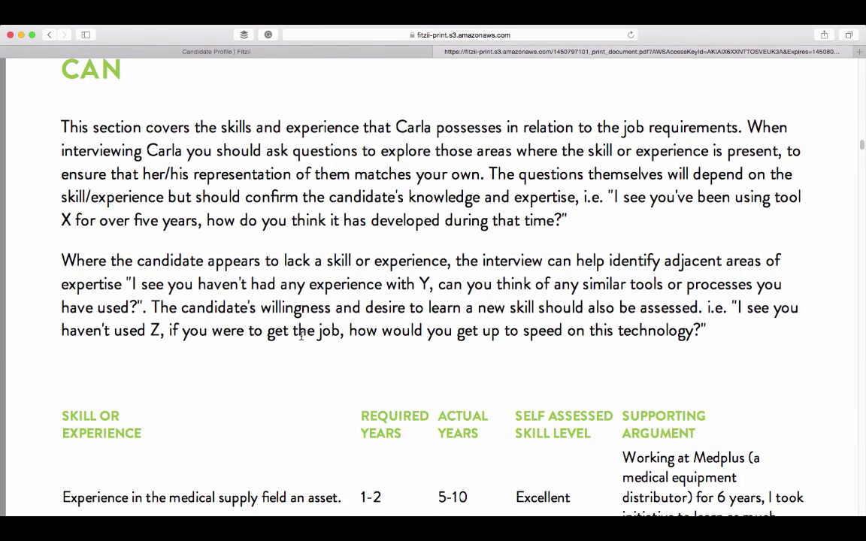
{"action": "scroll", "coordinate": [300, 338], "scroll_direction": "down", "scroll_amount": 8}
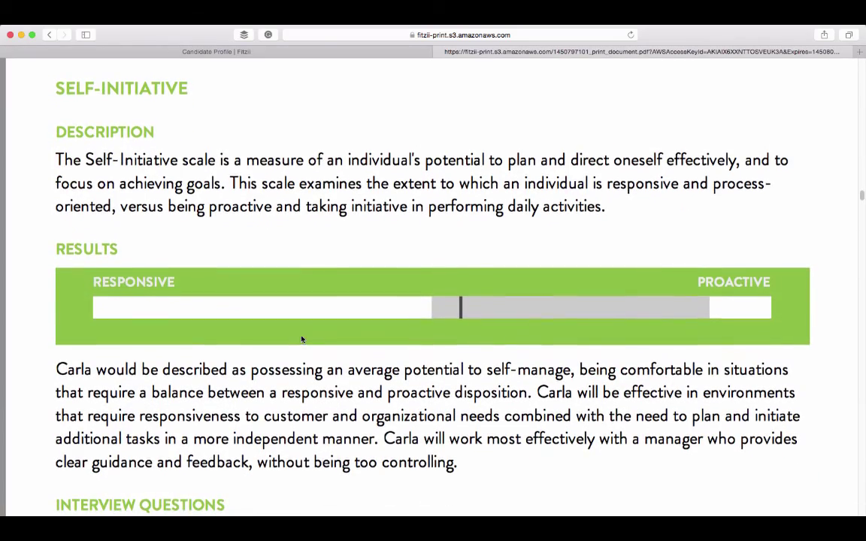
{"action": "scroll", "coordinate": [301, 339], "scroll_direction": "up", "scroll_amount": 1}
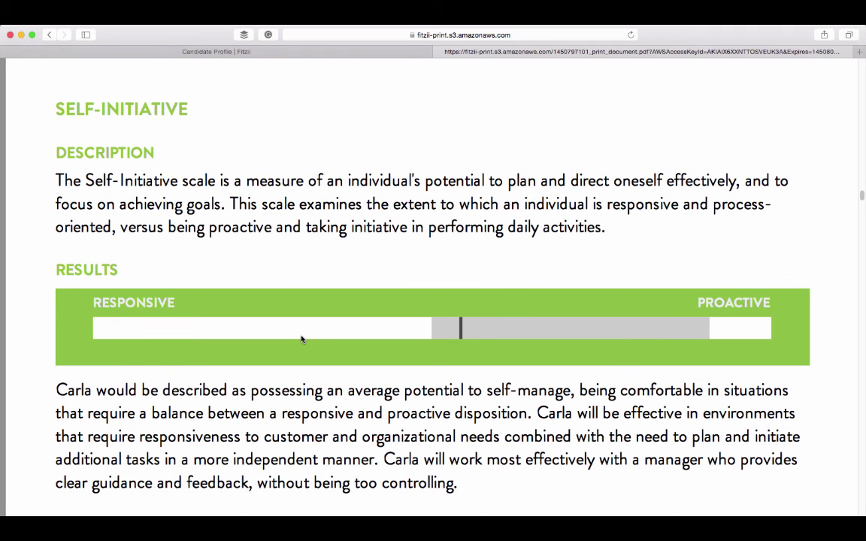
{"action": "scroll", "coordinate": [300, 339], "scroll_direction": "down", "scroll_amount": 10}
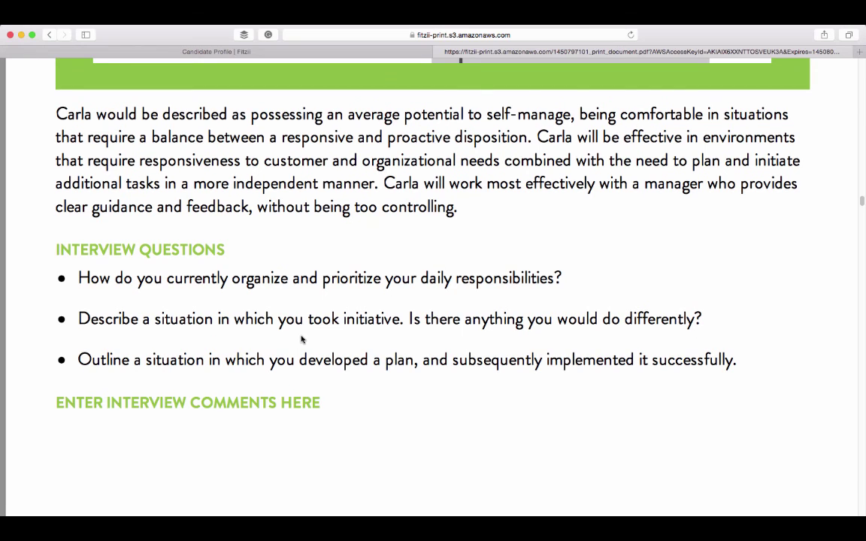
{"action": "scroll", "coordinate": [300, 339], "scroll_direction": "up", "scroll_amount": 1}
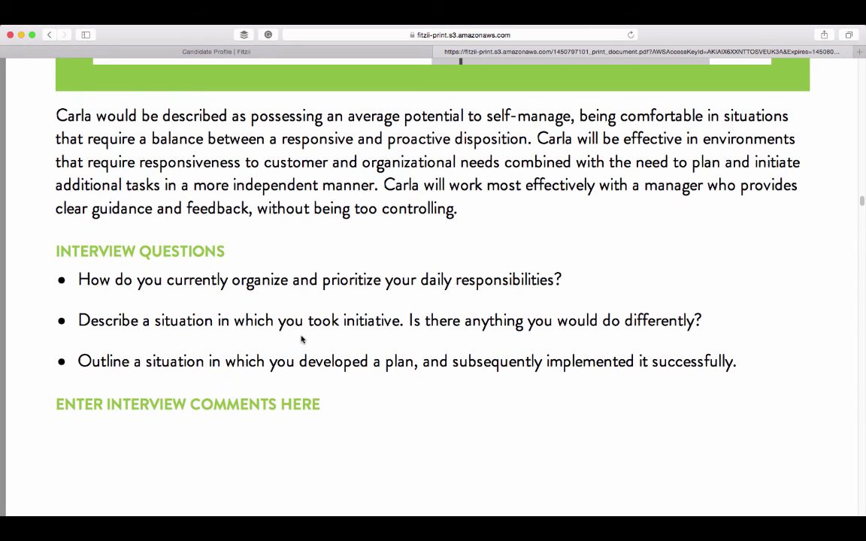
Step: Shortlist the candidate, then open the top shortlisted candidate's profile
{"action": "left_click", "coordinate": [169, 54]}
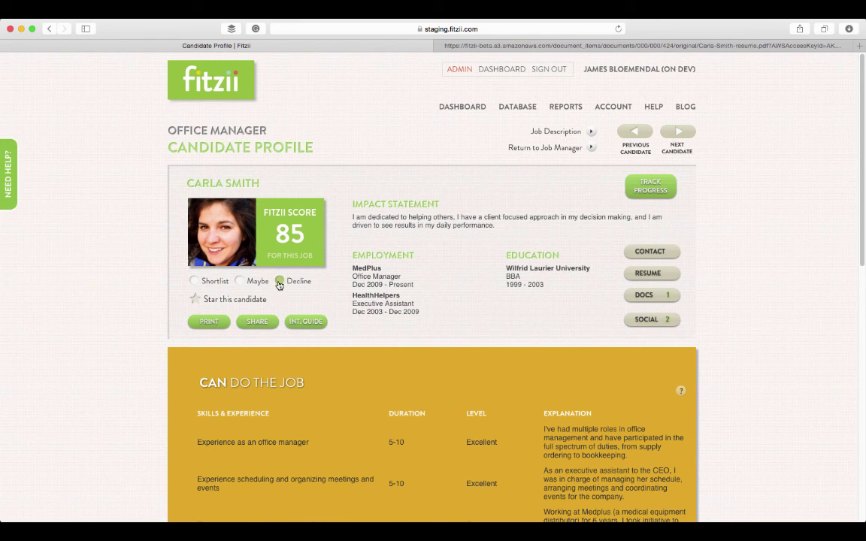
{"action": "left_click", "coordinate": [193, 282]}
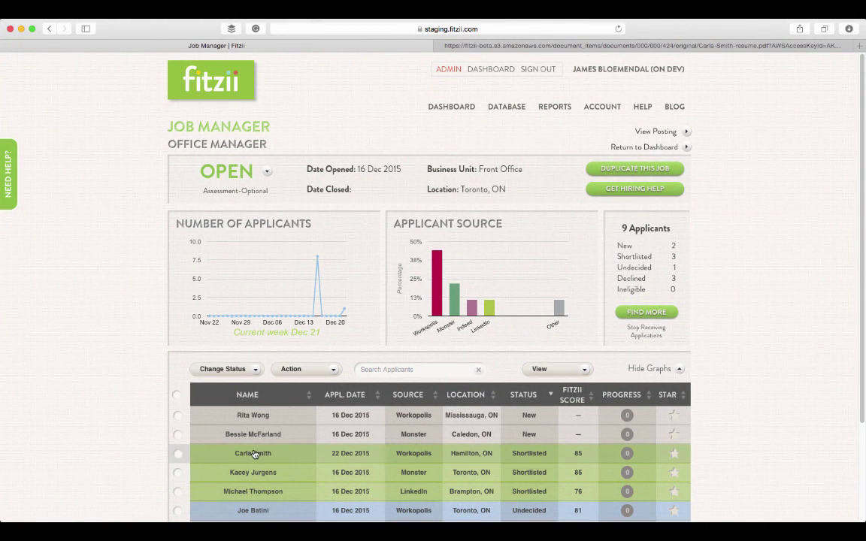
{"action": "left_click", "coordinate": [255, 453]}
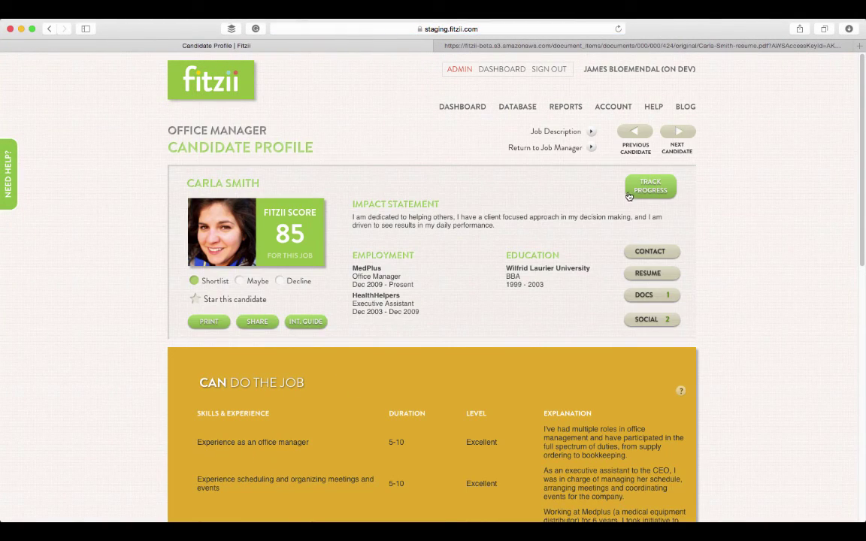
Step: Log a shared General Comment to get more detail on her Medplus work during the phone screen
{"action": "left_click", "coordinate": [631, 195]}
{"action": "left_click", "coordinate": [597, 177]}
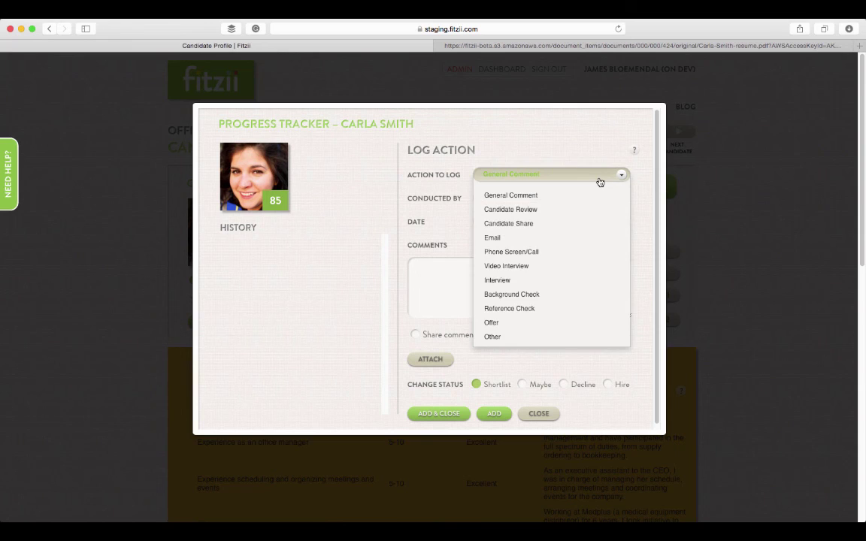
{"action": "left_click", "coordinate": [598, 177]}
{"action": "left_click", "coordinate": [498, 257]}
{"action": "type", "text": "During Phone Screen, g"}
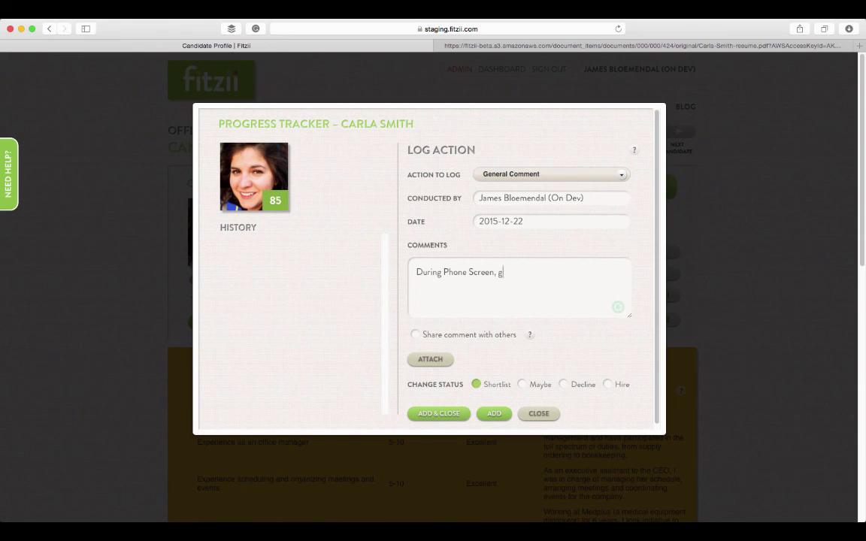
{"action": "type", "text": "et more details on what Carla did at Medplus."}
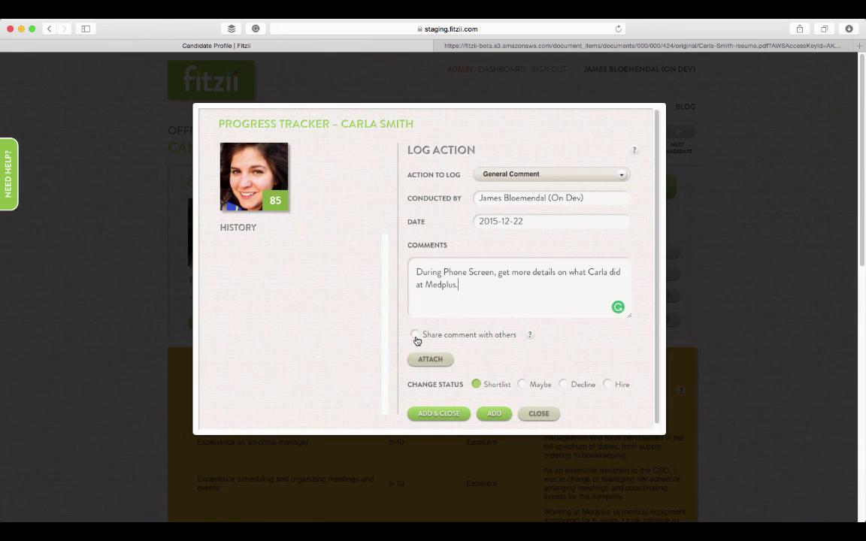
{"action": "left_click", "coordinate": [415, 335]}
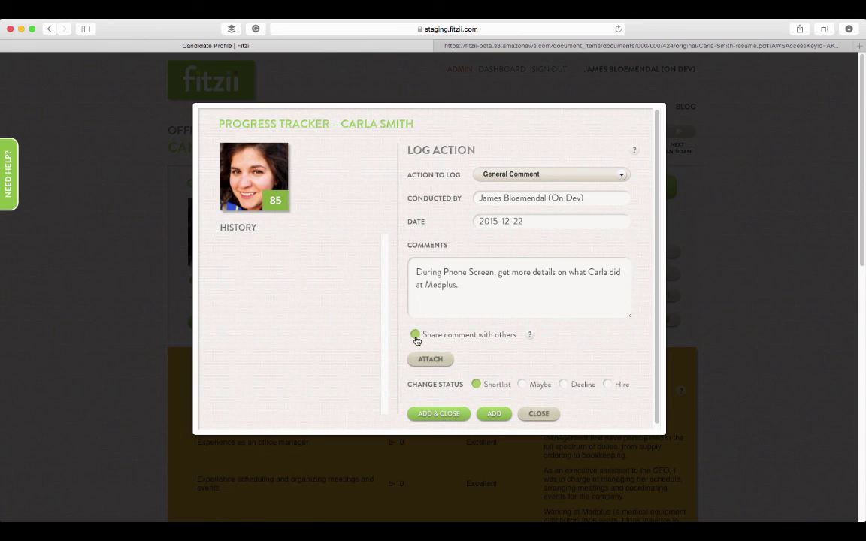
{"action": "left_click", "coordinate": [437, 413]}
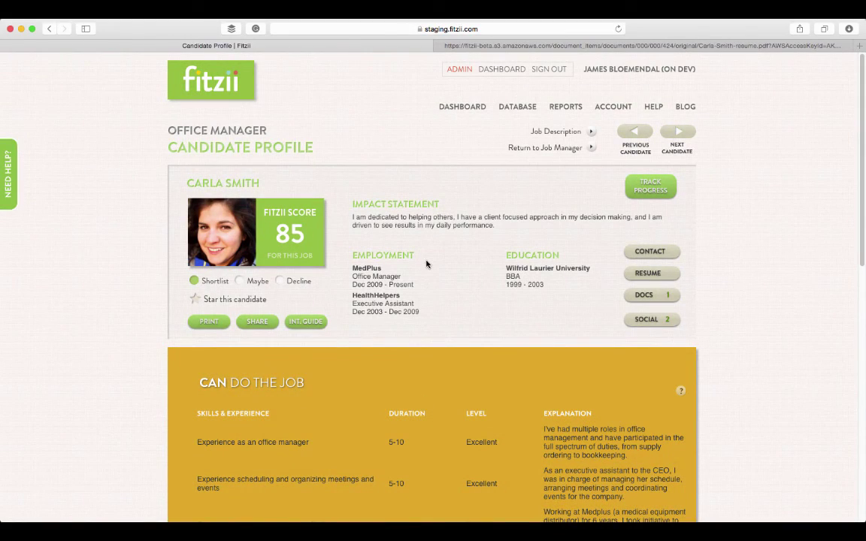
Step: Select the three shortlisted candidates and start sharing them with a recipient's e-mail, then cancel
{"action": "left_click", "coordinate": [500, 141]}
{"action": "scroll", "coordinate": [112, 331], "scroll_direction": "down", "scroll_amount": 3}
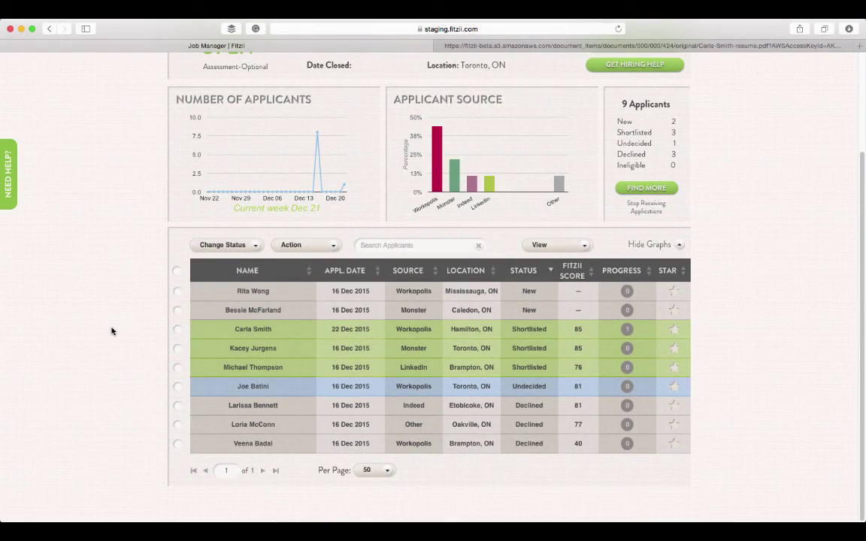
{"action": "left_click", "coordinate": [176, 332]}
{"action": "left_click", "coordinate": [177, 348]}
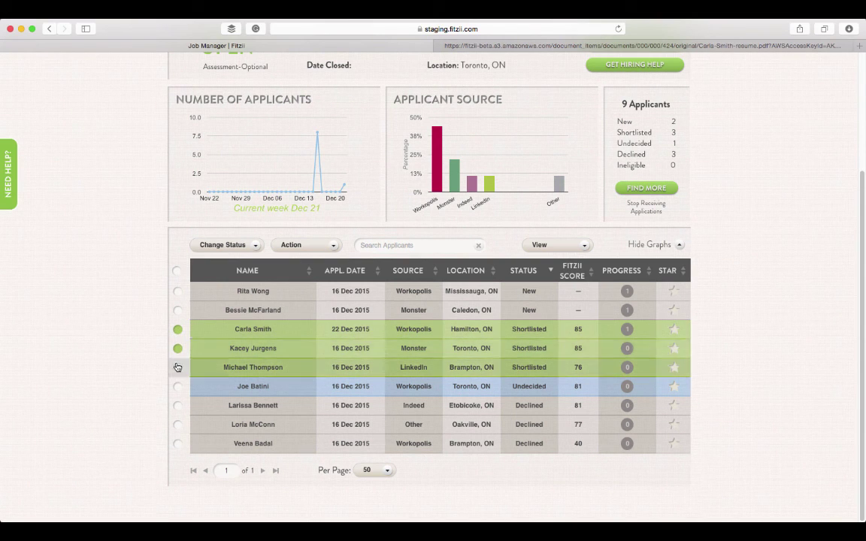
{"action": "left_click", "coordinate": [178, 369]}
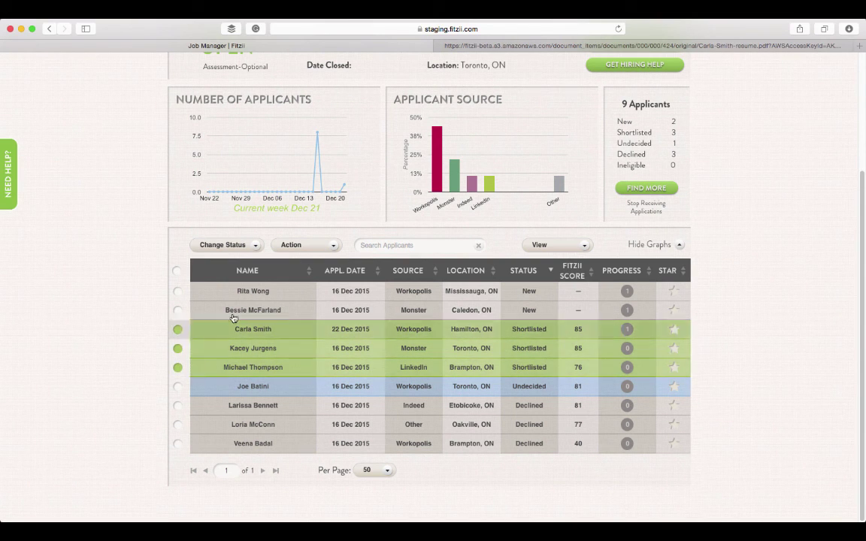
{"action": "left_click", "coordinate": [279, 248]}
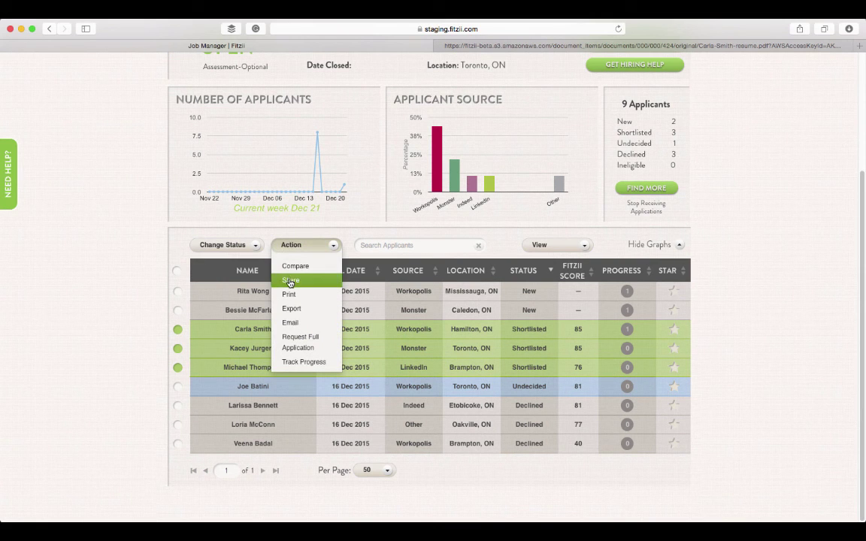
{"action": "left_click", "coordinate": [290, 281]}
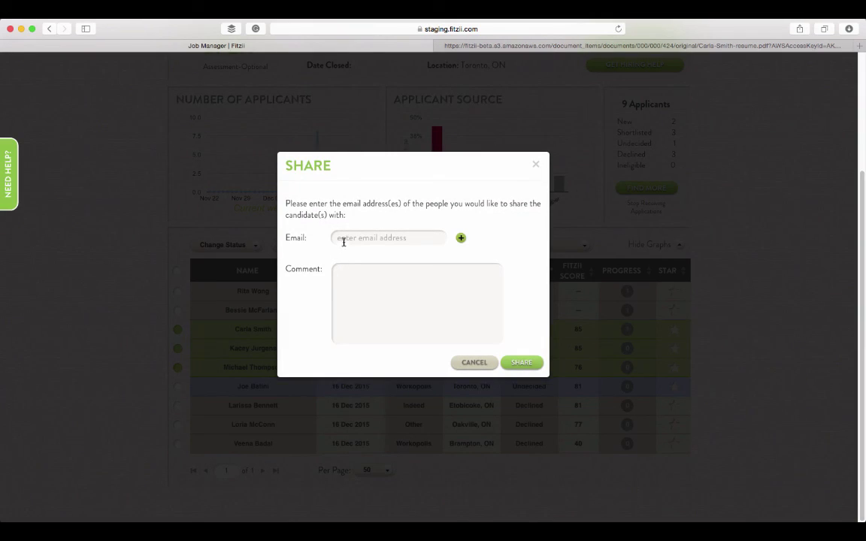
{"action": "left_click", "coordinate": [340, 238]}
{"action": "left_click", "coordinate": [475, 363]}
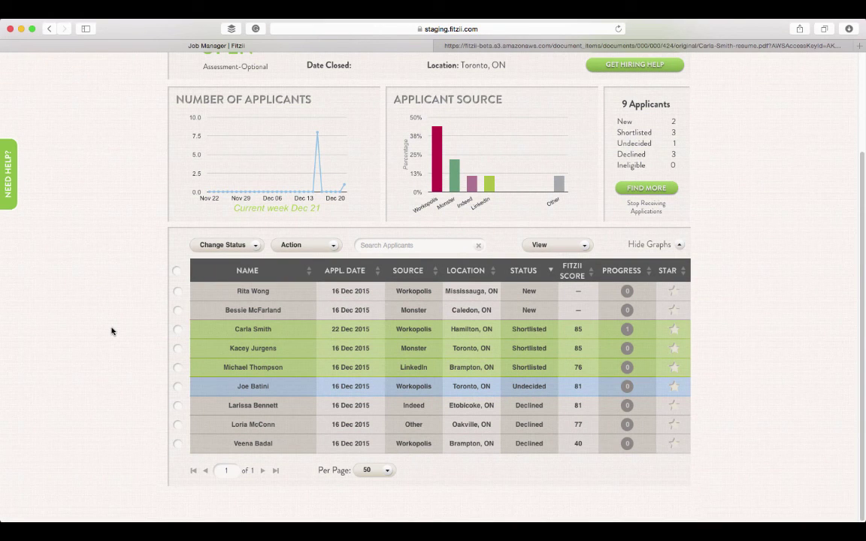
Step: Select the two New applicants and start a Request Full Application action, then cancel
{"action": "left_click", "coordinate": [178, 292]}
{"action": "left_click", "coordinate": [177, 310]}
{"action": "left_click", "coordinate": [335, 249]}
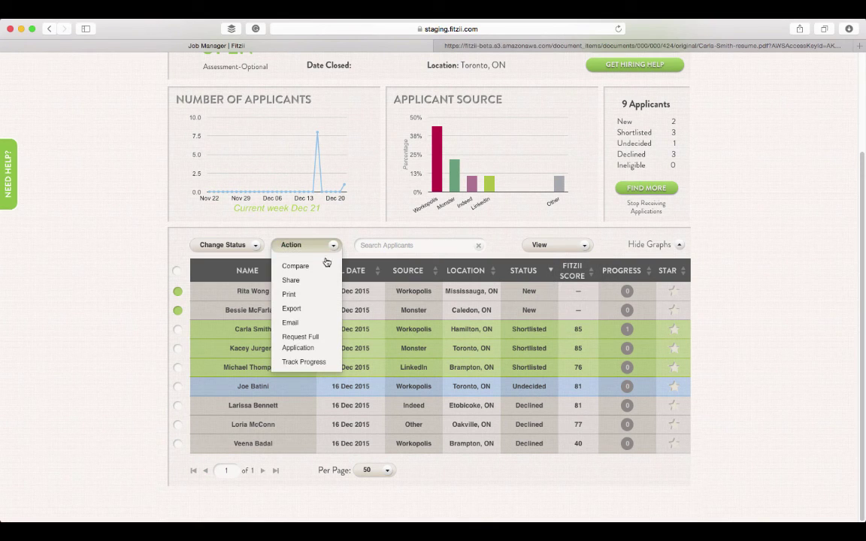
{"action": "left_click", "coordinate": [301, 341]}
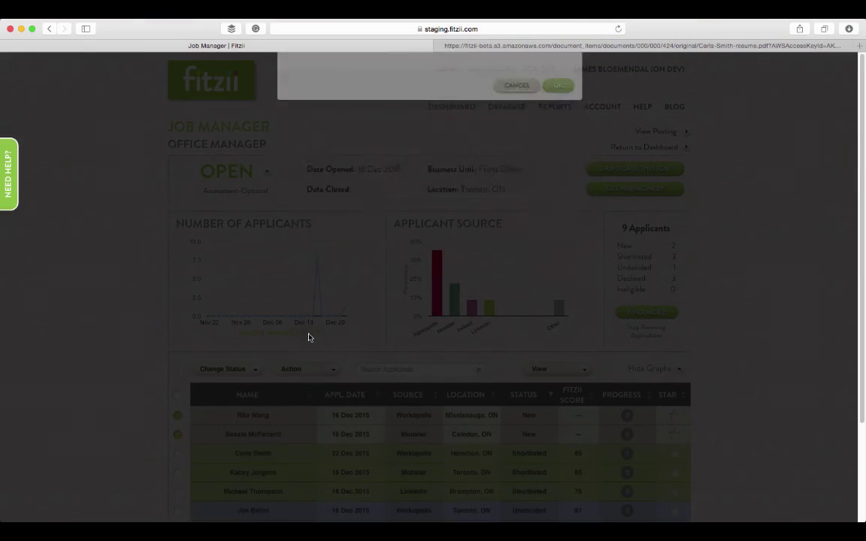
{"action": "left_click", "coordinate": [517, 253]}
Step: Deselect the New applicants and tick the Declined applicants instead
{"action": "scroll", "coordinate": [551, 251], "scroll_direction": "down", "scroll_amount": 3}
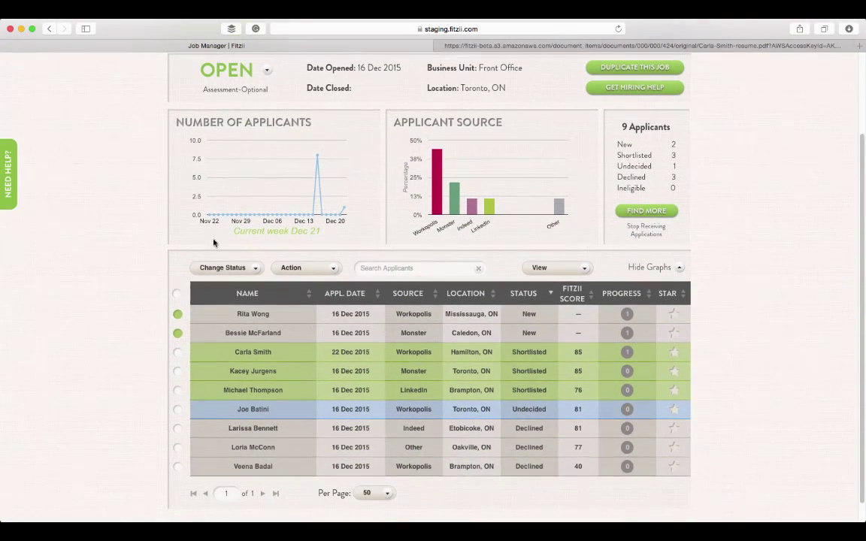
{"action": "left_click", "coordinate": [177, 333]}
{"action": "left_click", "coordinate": [178, 428]}
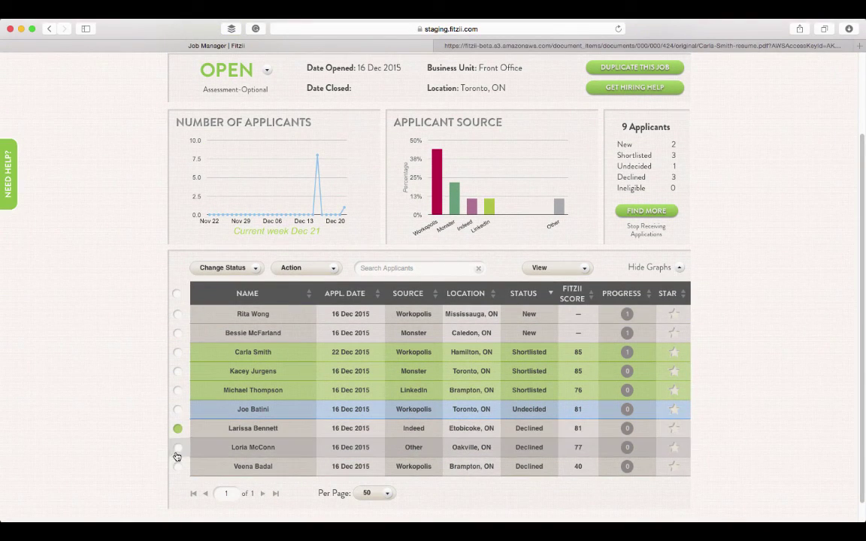
{"action": "left_click", "coordinate": [177, 447]}
Step: Email them the Rejection template from no-reply, signed with 'Acme Medical Supplies'
{"action": "left_click", "coordinate": [314, 268]}
{"action": "left_click", "coordinate": [331, 345]}
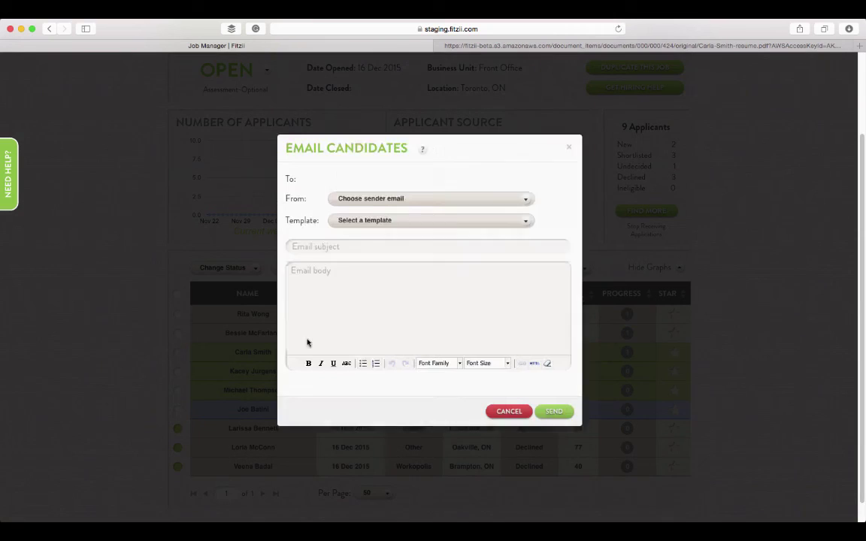
{"action": "left_click", "coordinate": [387, 217]}
{"action": "left_click", "coordinate": [384, 236]}
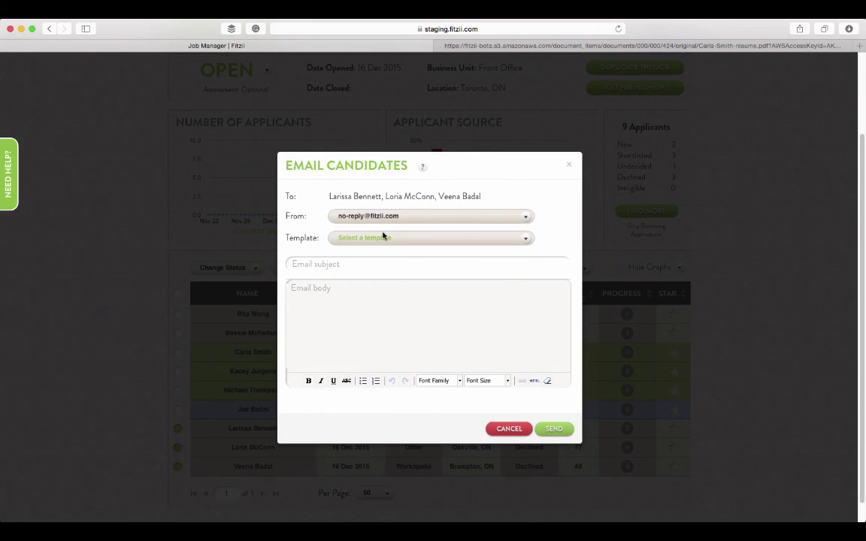
{"action": "left_click", "coordinate": [383, 237]}
{"action": "left_click", "coordinate": [377, 270]}
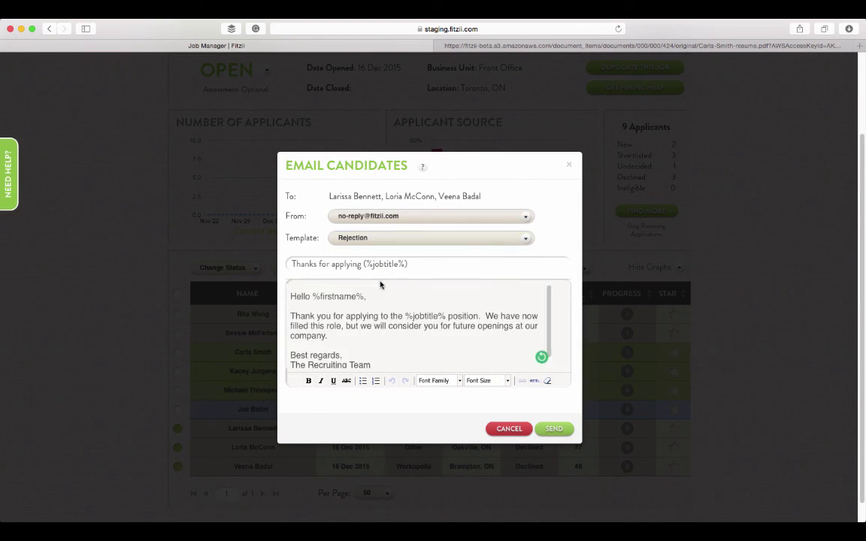
{"action": "left_click", "coordinate": [307, 365]}
{"action": "type", "text": "Acme Medical Supplies"}
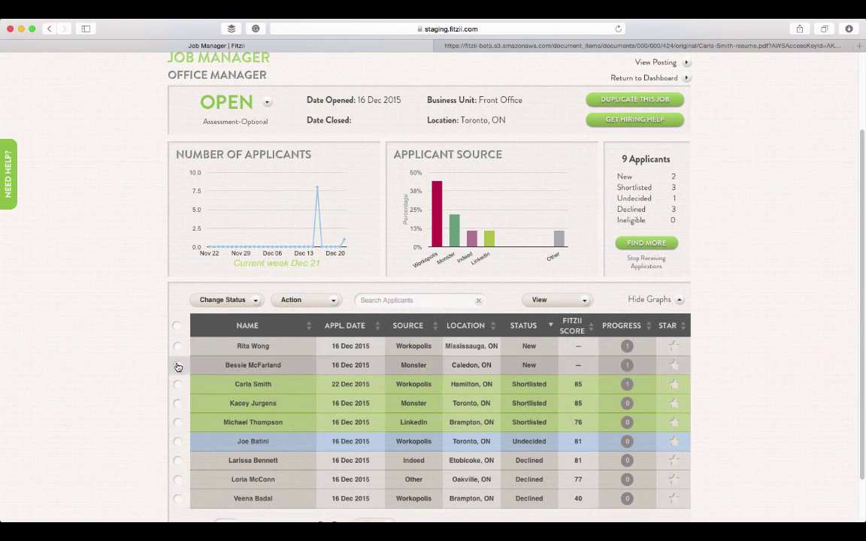
Step: Send the rejection email, then tick the Shortlisted candidates
{"action": "left_click", "coordinate": [178, 384]}
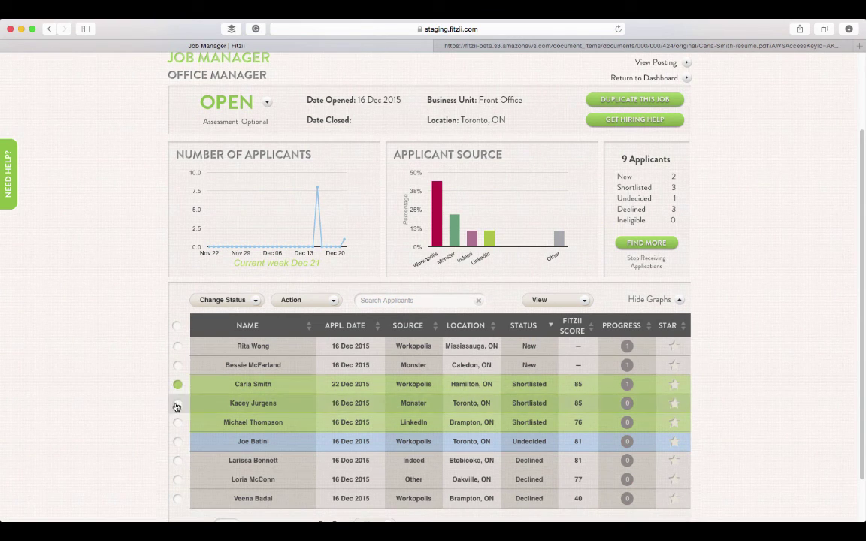
{"action": "left_click", "coordinate": [178, 403]}
{"action": "left_click", "coordinate": [177, 422]}
Step: Start an email to them from the recruiter's address using the Interview availability template
{"action": "left_click", "coordinate": [305, 300]}
{"action": "left_click", "coordinate": [305, 377]}
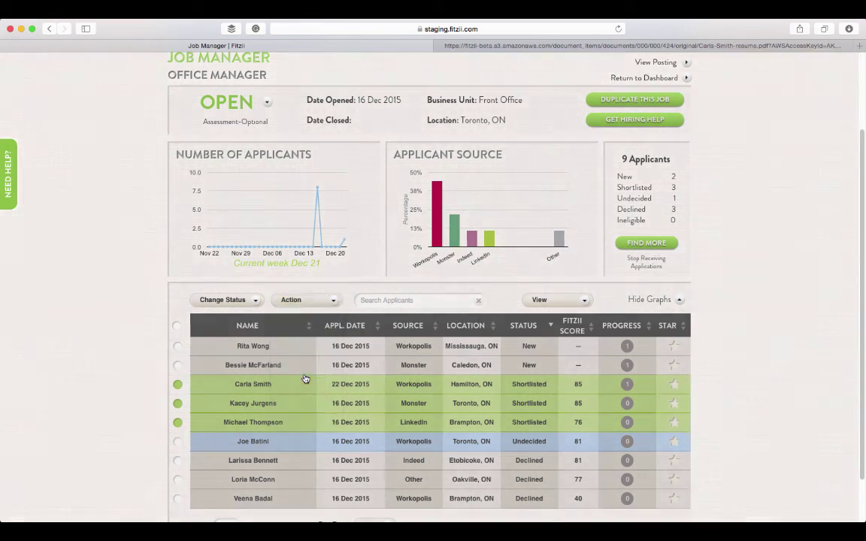
{"action": "left_click", "coordinate": [436, 218]}
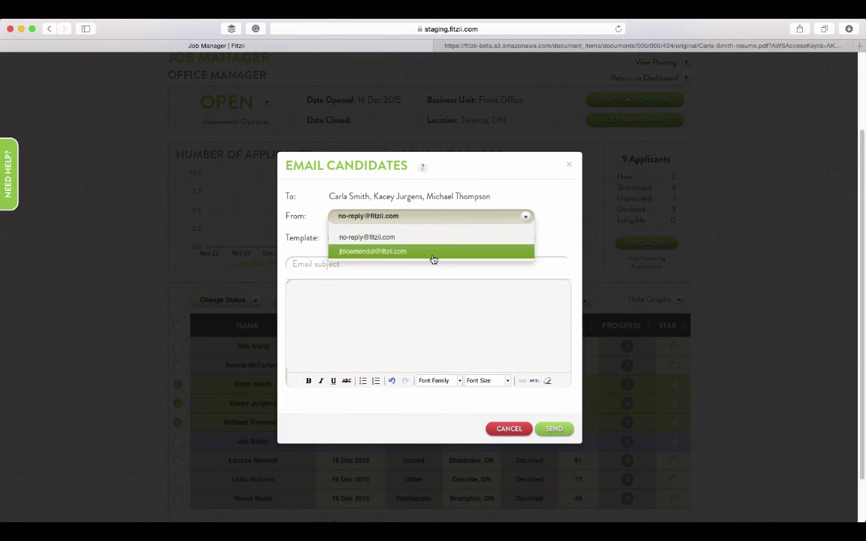
{"action": "left_click", "coordinate": [434, 251]}
{"action": "left_click", "coordinate": [433, 239]}
{"action": "left_click", "coordinate": [429, 259]}
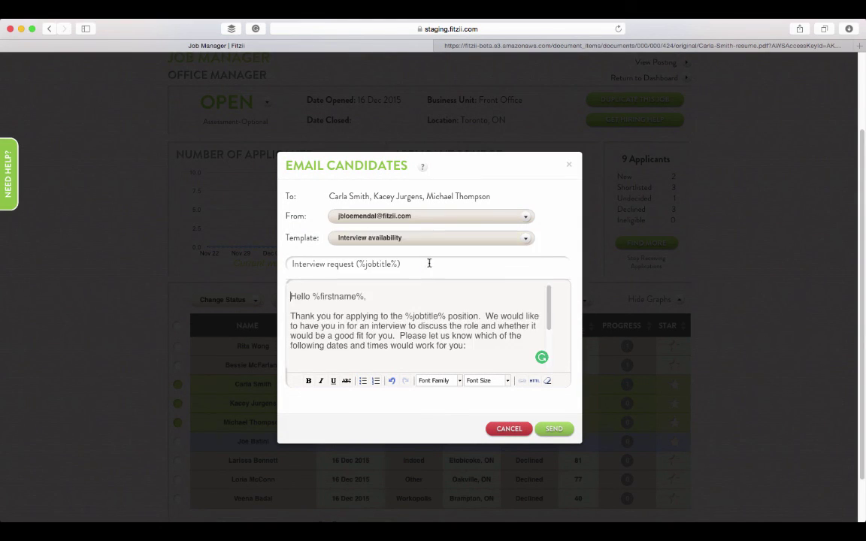
Step: Replace the date placeholders with 'Monday afternoon' and 'Tuesday morning', clearing the third
{"action": "scroll", "coordinate": [420, 323], "scroll_direction": "down", "scroll_amount": 5}
{"action": "left_click_drag", "start_coordinate": [311, 308], "coordinate": [362, 307]}
{"action": "type", "text": "Monday afternoo"}
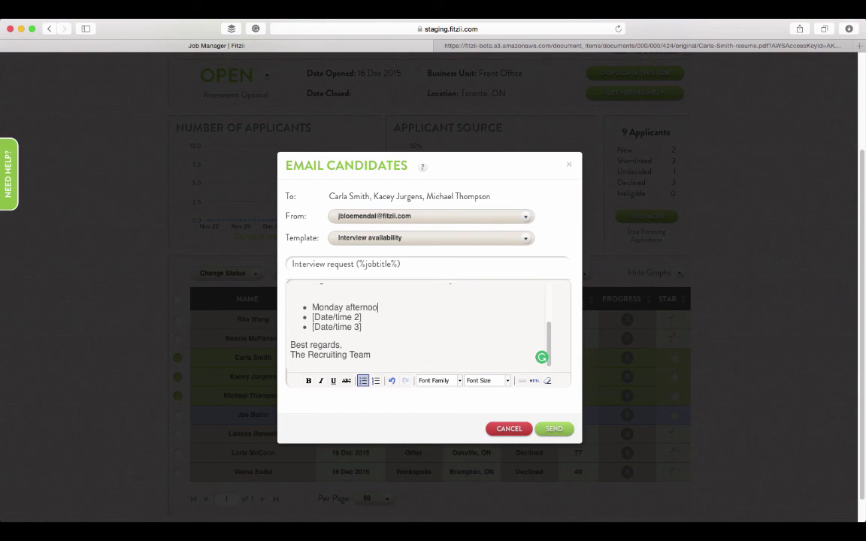
{"action": "type", "text": "n"}
{"action": "key", "text": "Down"}
{"action": "key", "text": "super+shift+Left"}
{"action": "key", "text": "BackSpace"}
{"action": "type", "text": "Tuesday morning"}
{"action": "key", "text": "Down"}
{"action": "key", "text": "super+shift+Left"}
{"action": "key", "text": "BackSpace"}
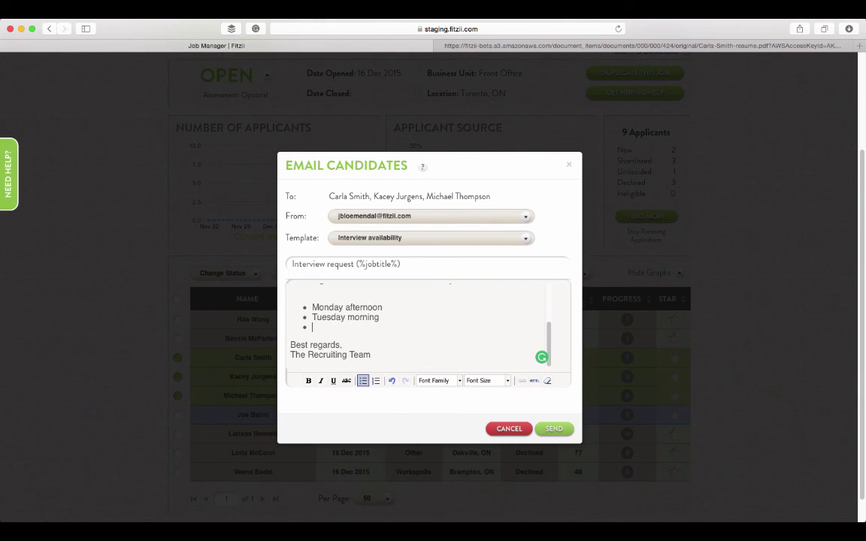